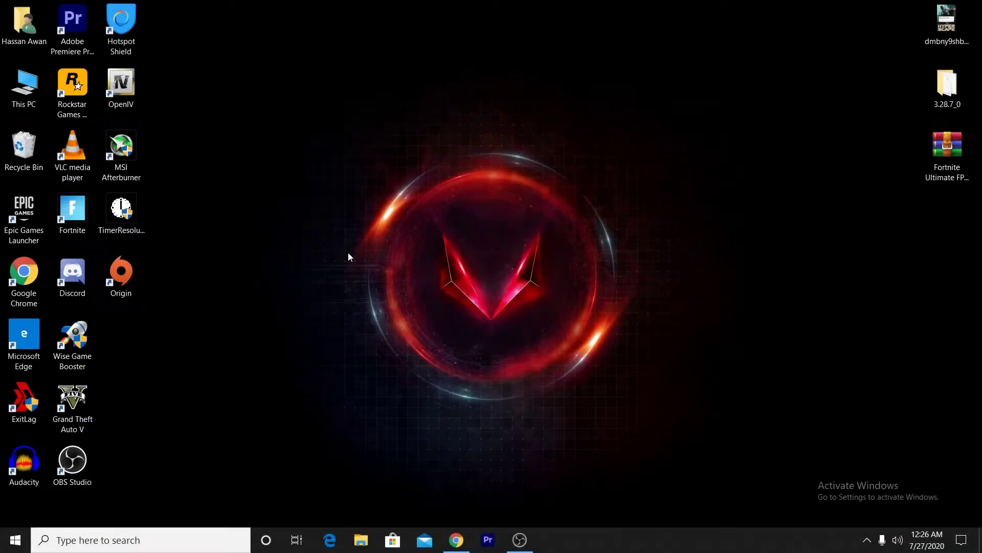
# - Launch AMD Radeon Software from the desktop context menu and switch to its Home page
pyautogui.rightClick(349, 253)
pyautogui.click(424, 261)
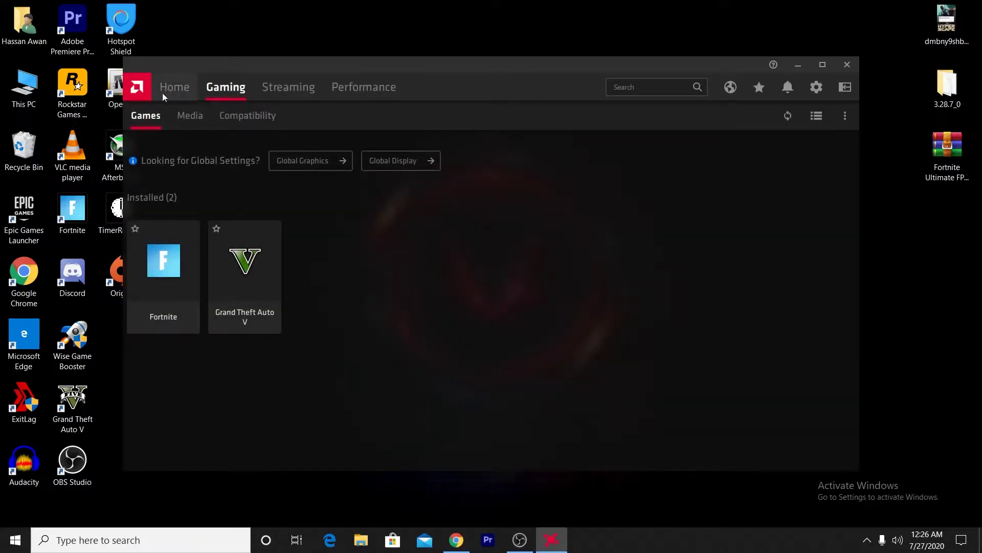
pyautogui.click(175, 90)
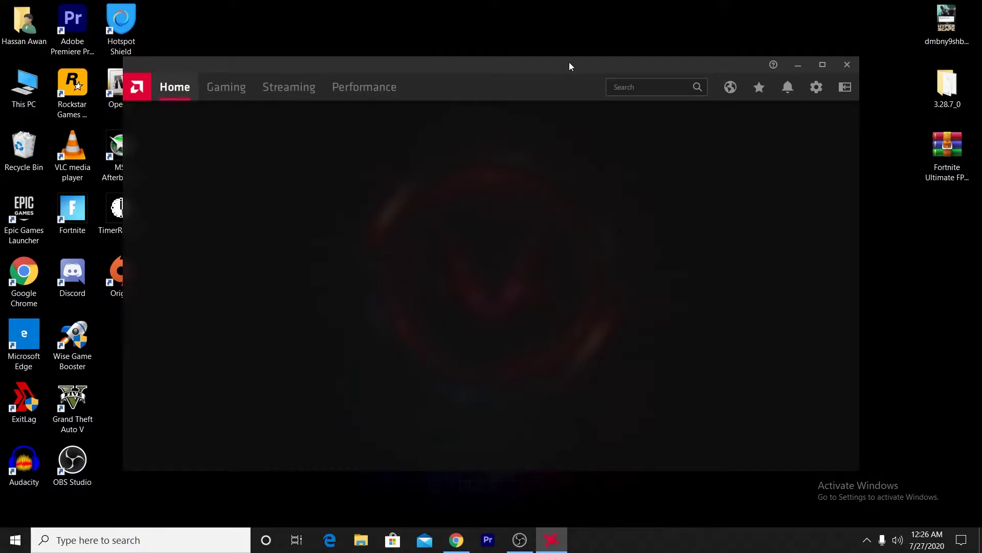
# - In Chrome, load AMD's drivers and support page and download the Radeon auto-detect installer
pyautogui.click(445, 539)
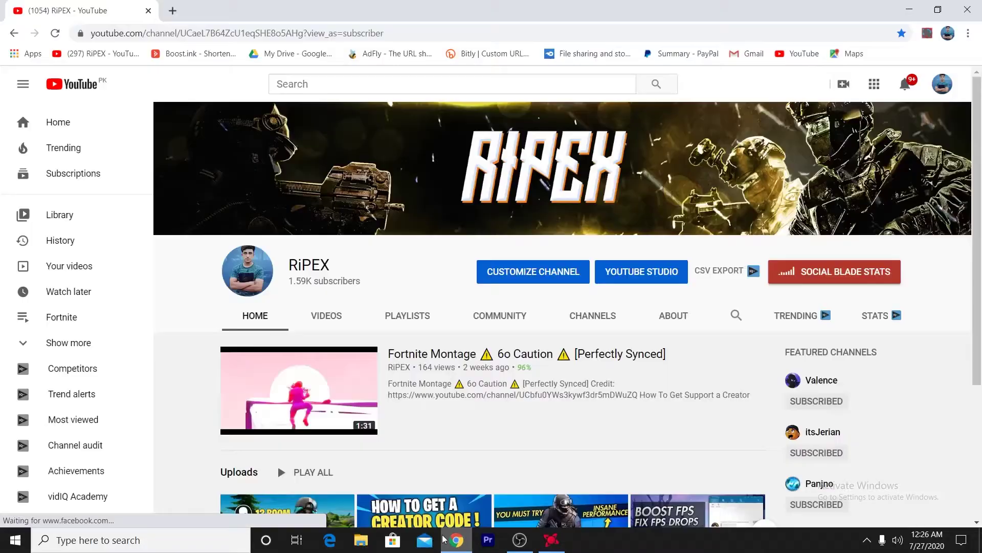
pyautogui.click(172, 11)
pyautogui.write('a')
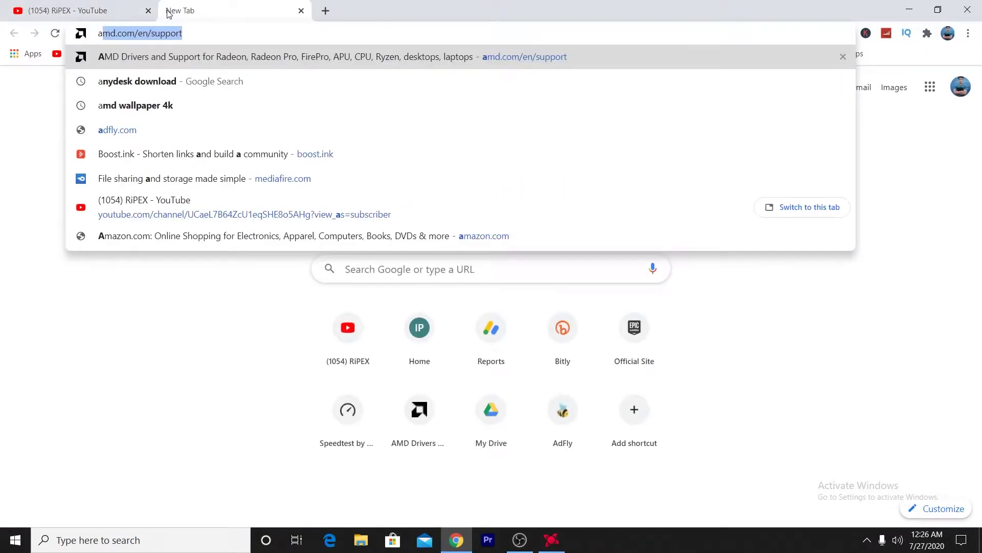
pyautogui.write('md')
pyautogui.press('Return')
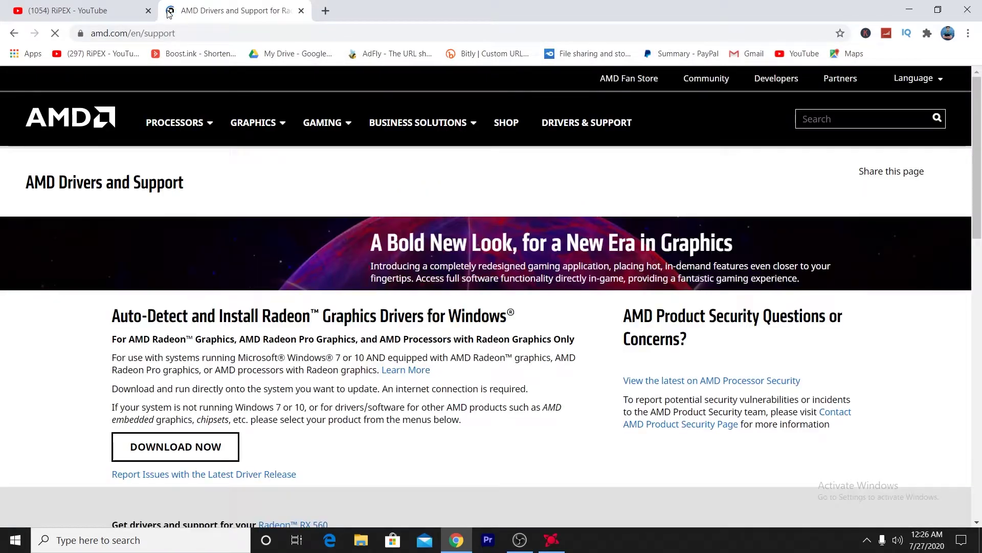
pyautogui.scroll(-2, 247, 186)
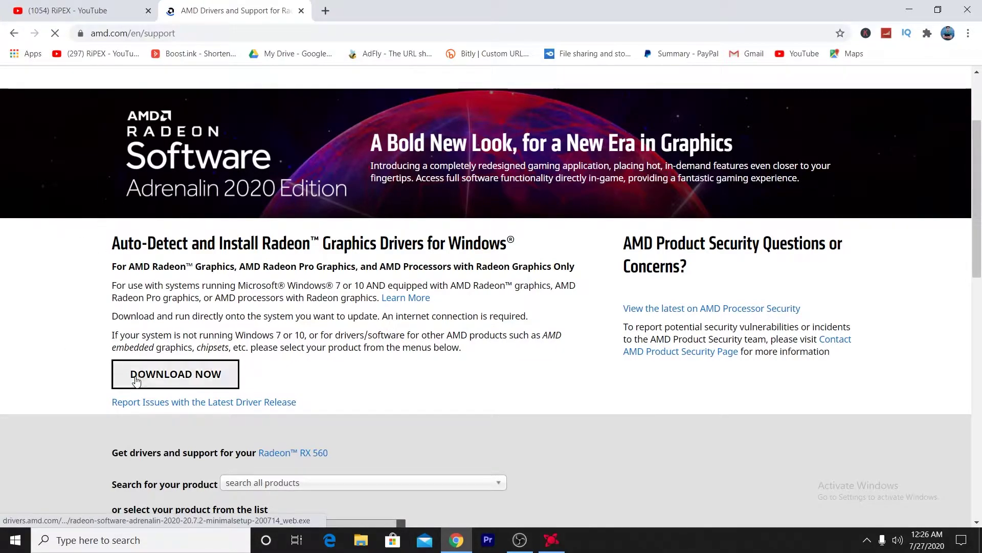
pyautogui.click(187, 381)
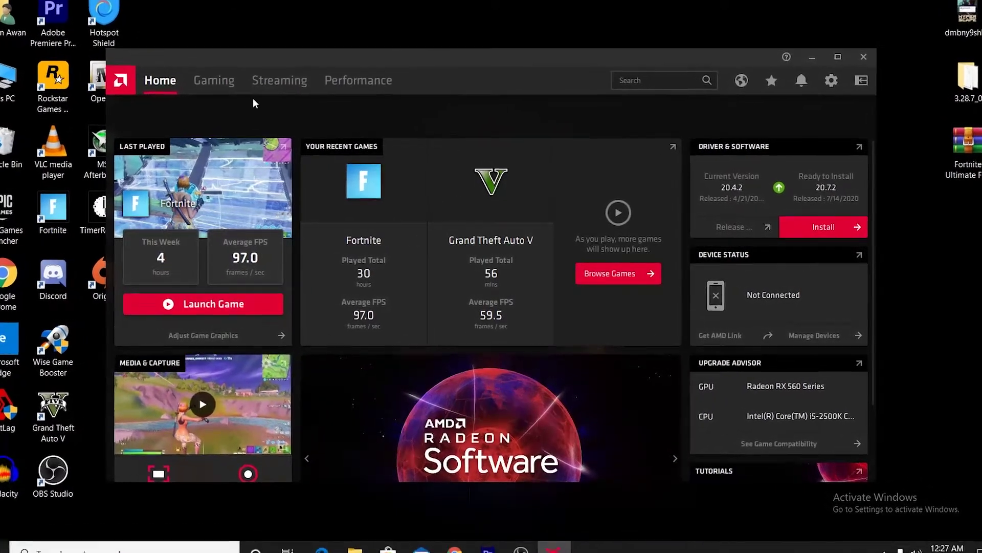
# - Open Radeon Settings > System to review driver 20.4.2 and the Radeon RX 560 Series GPU
pyautogui.click(838, 77)
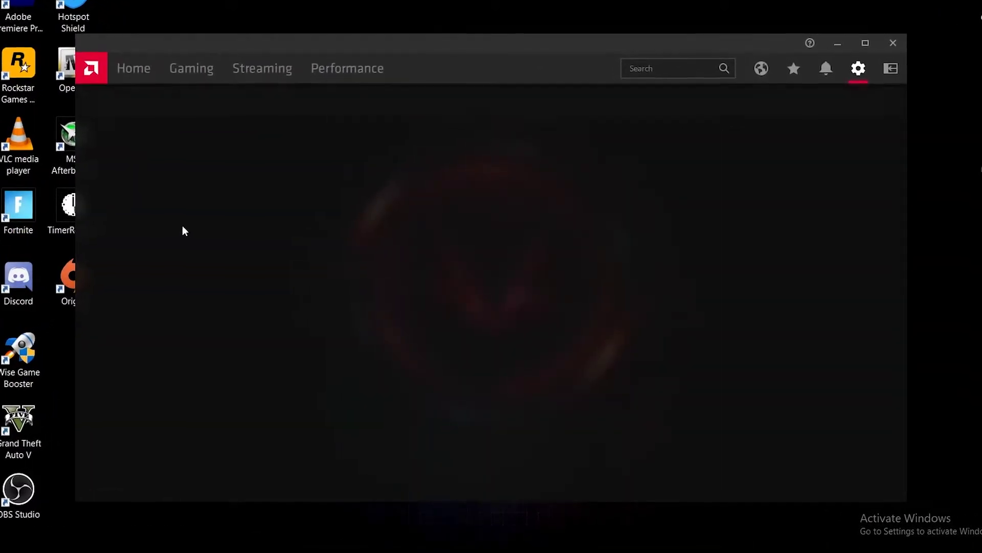
pyautogui.scroll(-5, 419, 318)
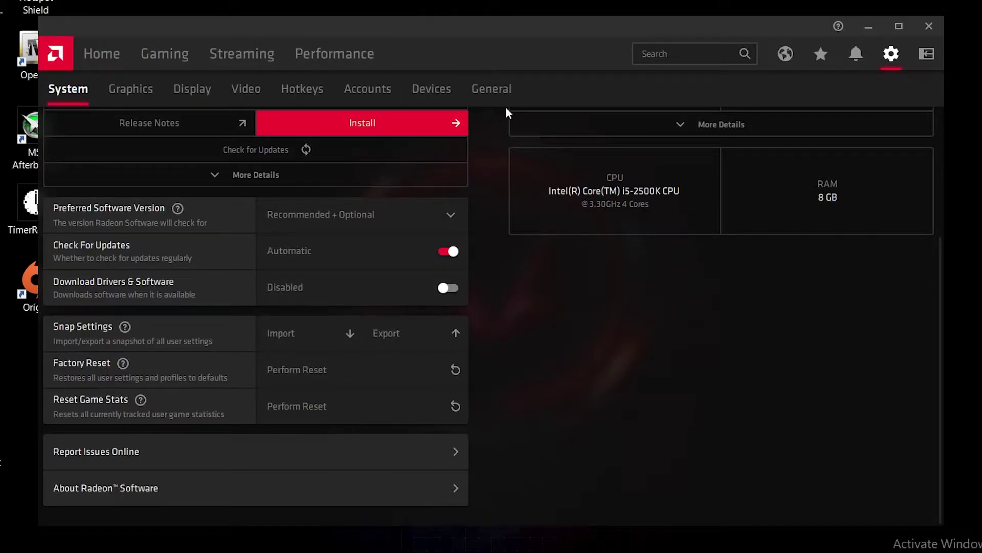
pyautogui.scroll(3, 426, 117)
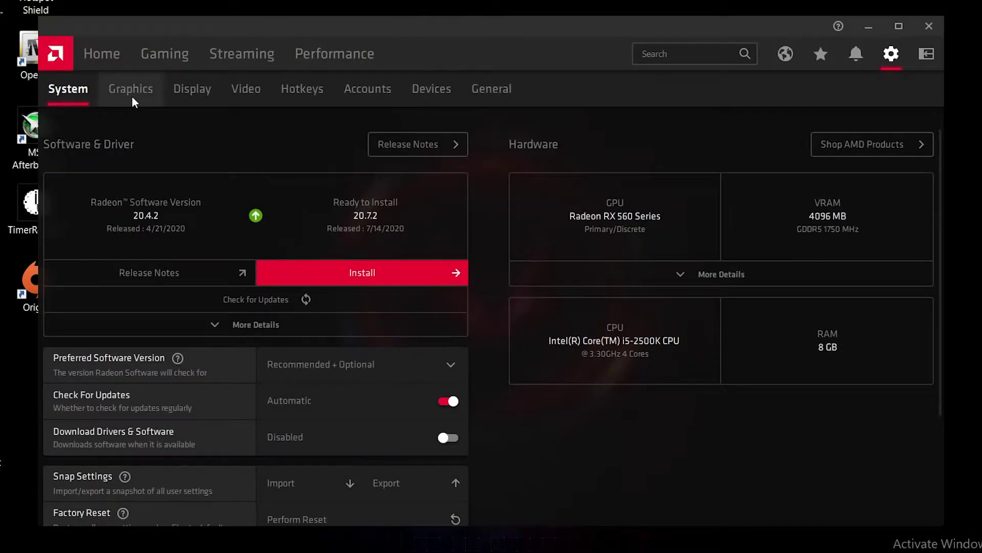
# - On the Graphics tab, try the eSports profile, then apply the Gaming profile instead
pyautogui.click(130, 94)
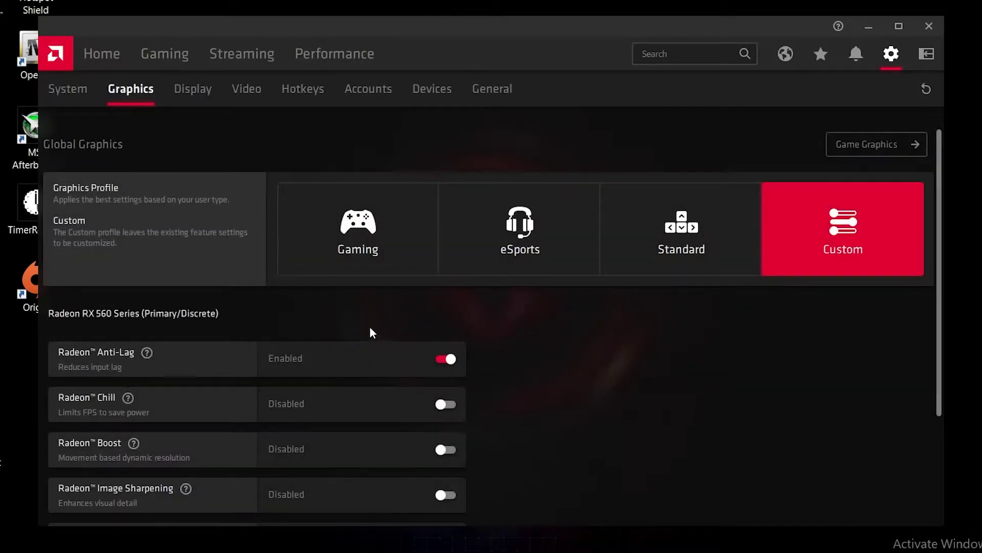
pyautogui.click(489, 261)
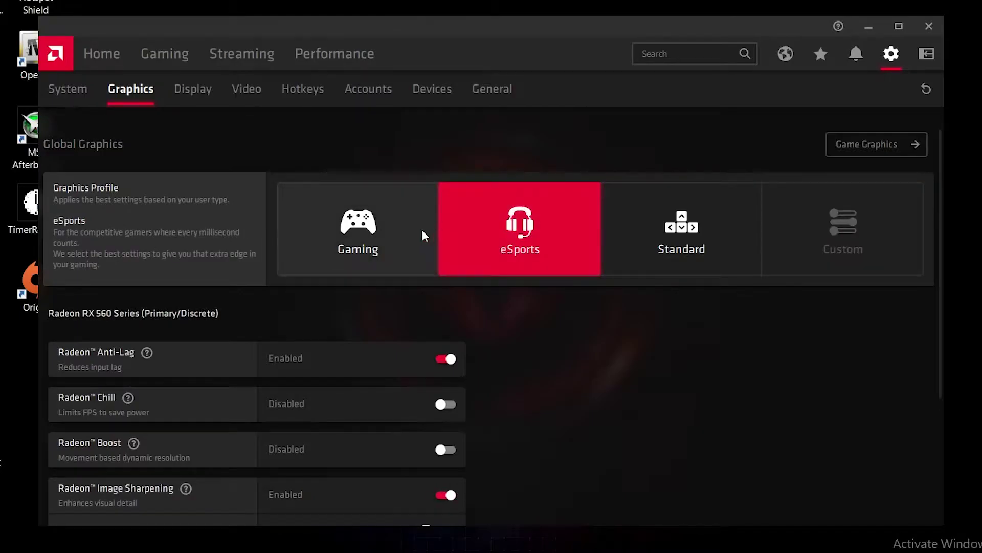
pyautogui.click(358, 238)
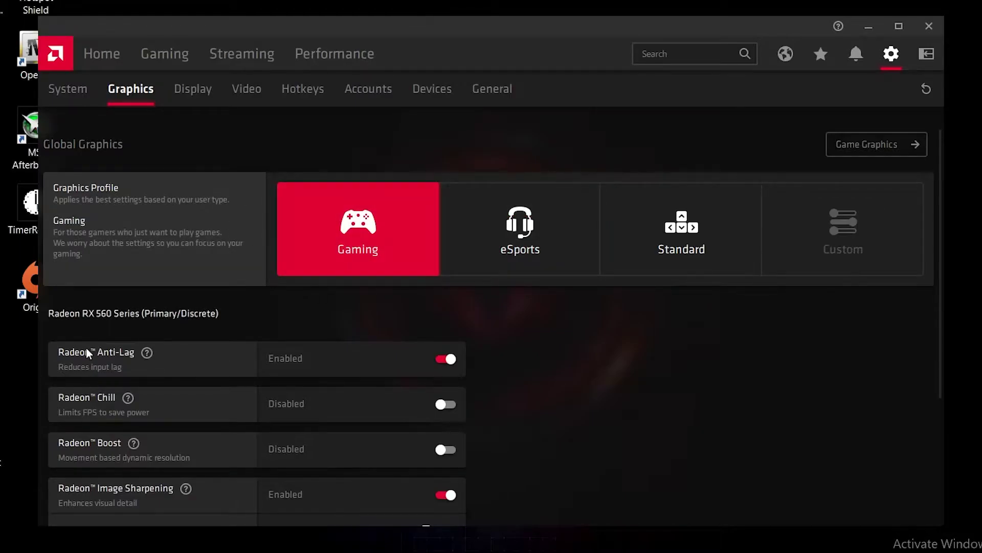
pyautogui.scroll(-1, 193, 347)
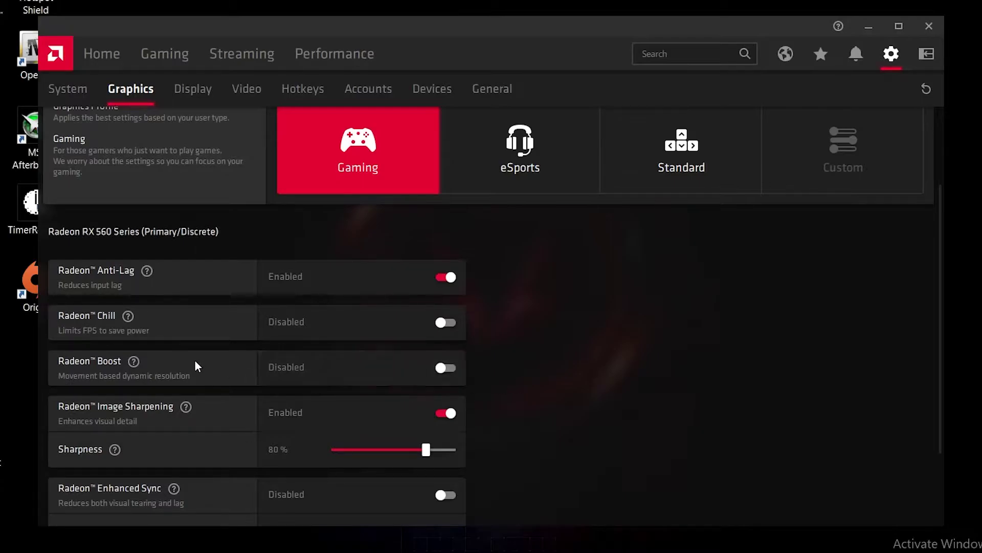
# - Enable Radeon Boost with its minimum resolution lowered to 66.6%
pyautogui.click(314, 364)
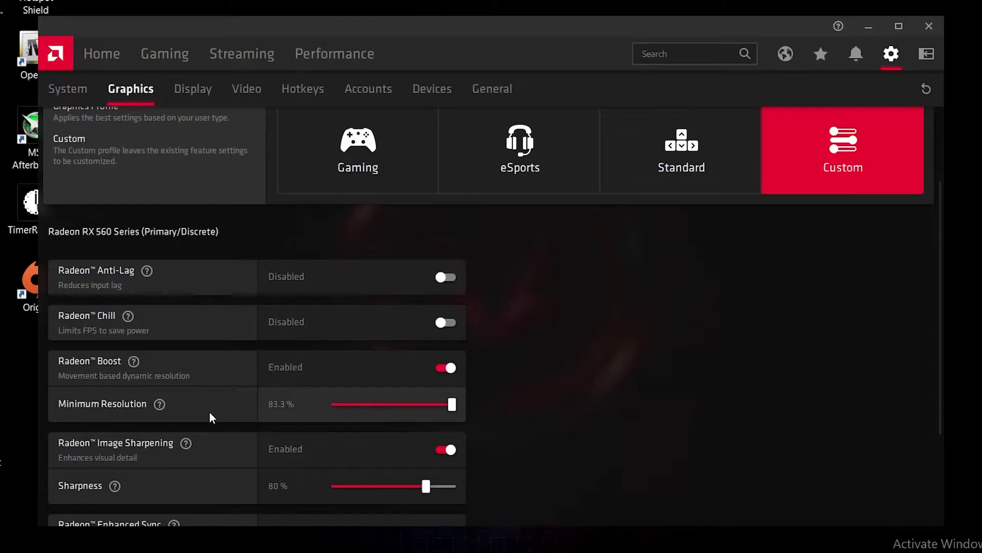
pyautogui.moveTo(416, 407); pyautogui.dragTo(394, 407)
pyautogui.scroll(-3, 290, 384)
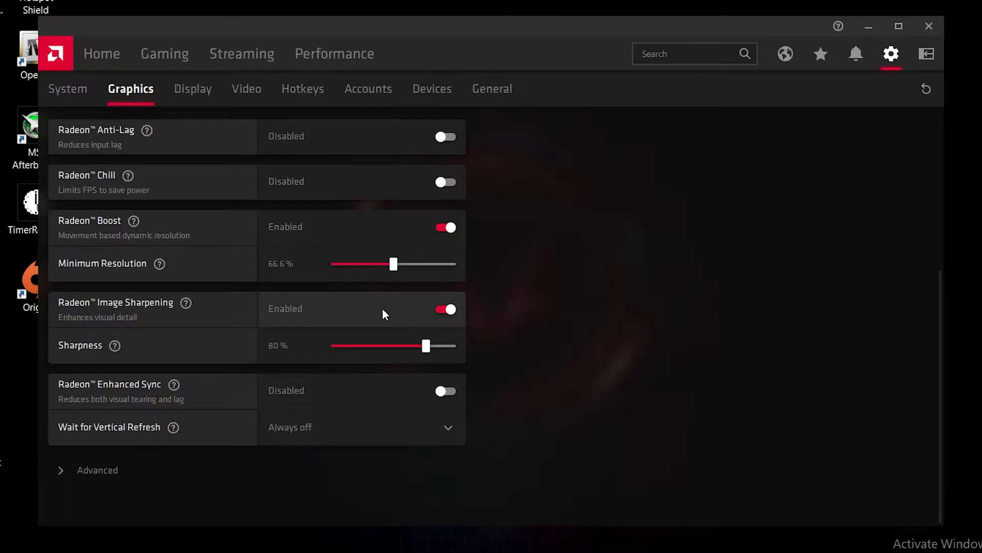
# - Turn off Image Sharpening, turn on Enhanced Sync, and expand the Advanced graphics options
pyautogui.click(463, 307)
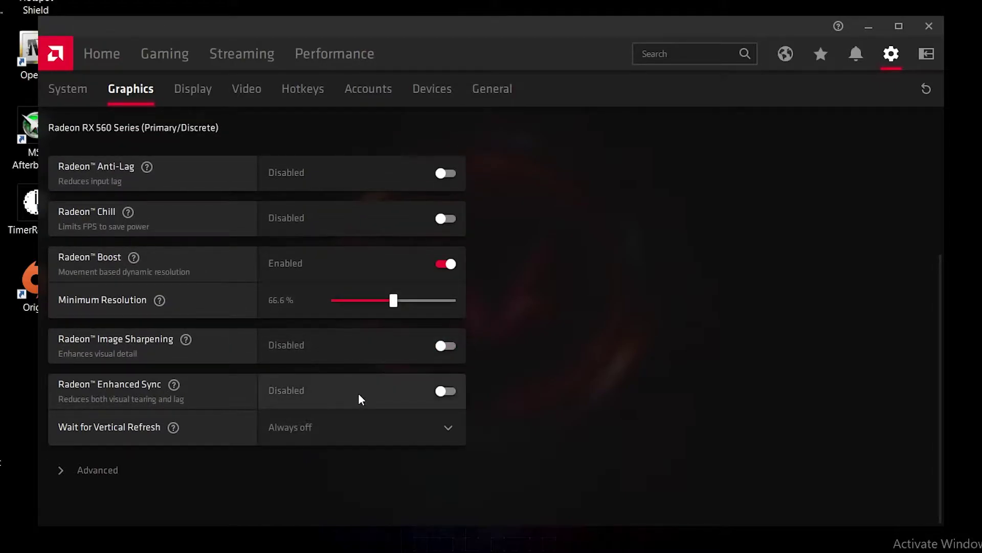
pyautogui.click(385, 392)
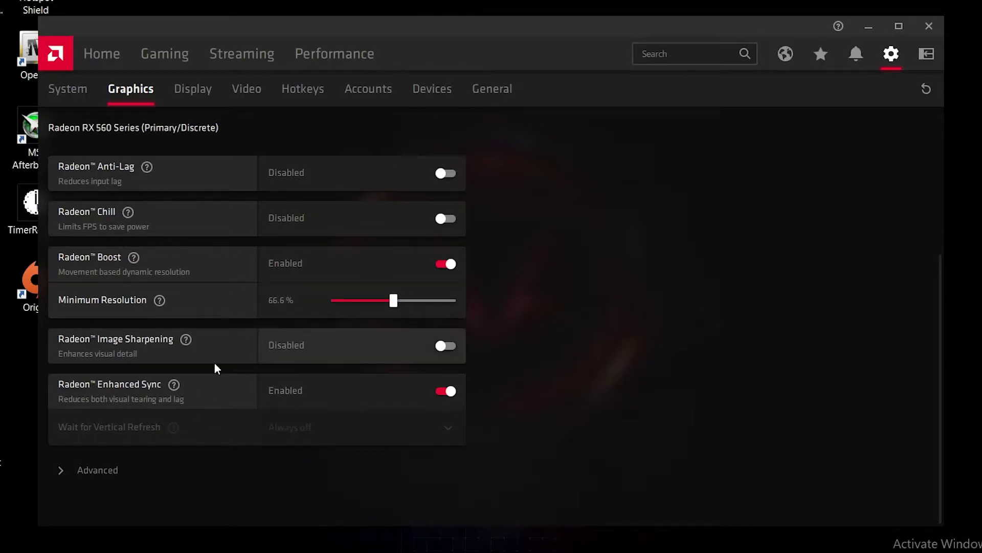
pyautogui.click(98, 468)
pyautogui.scroll(-3, 199, 412)
pyautogui.click(359, 260)
pyautogui.click(595, 241)
pyautogui.click(345, 259)
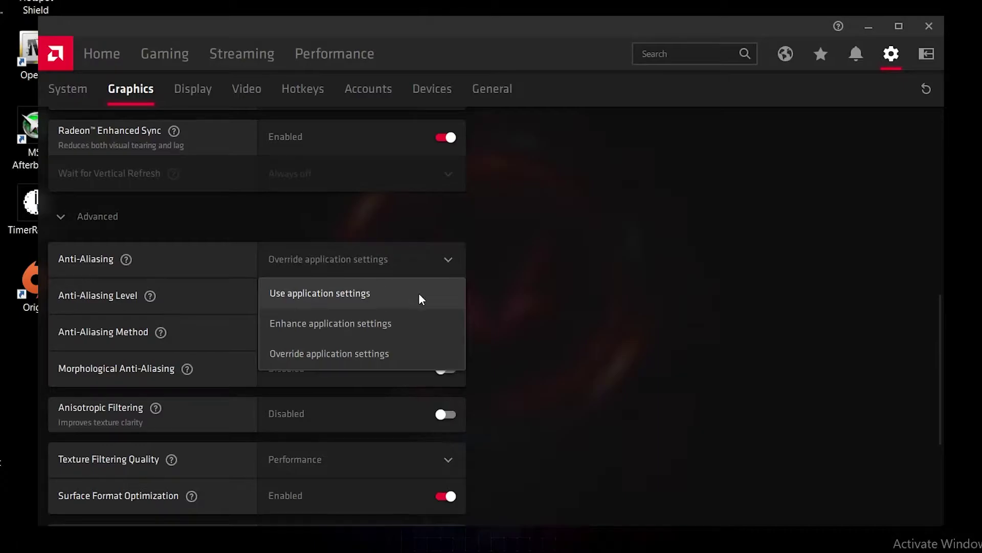
pyautogui.click(307, 355)
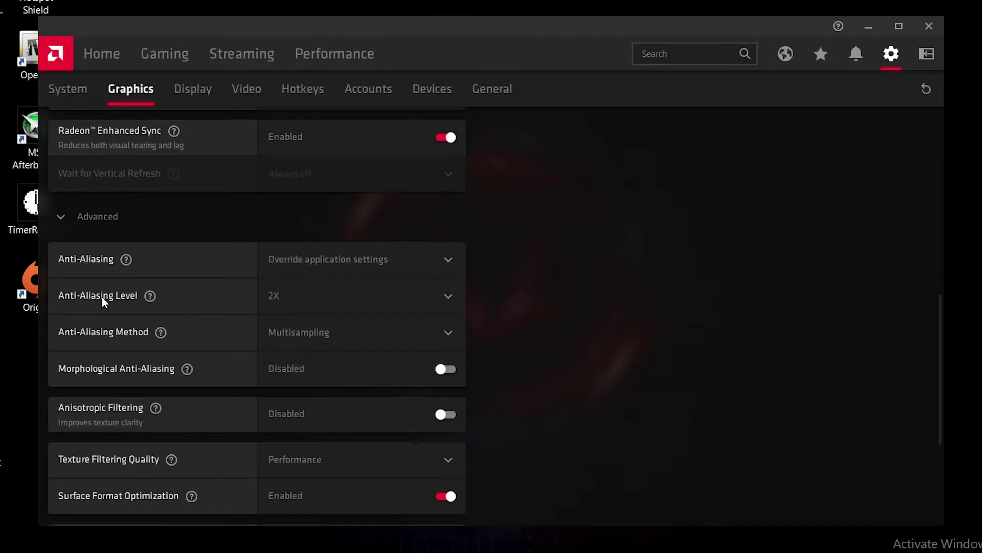
pyautogui.click(338, 301)
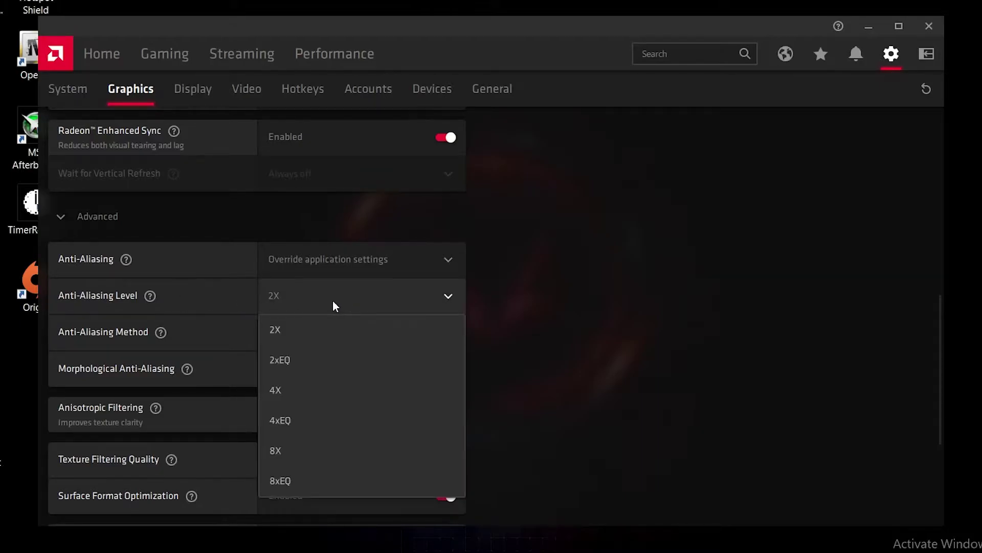
pyautogui.click(280, 330)
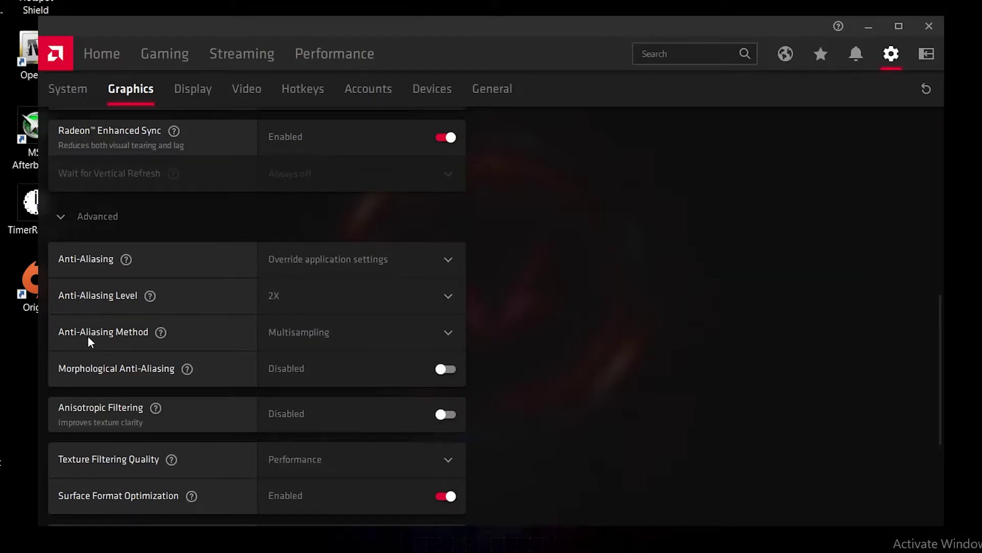
pyautogui.click(327, 330)
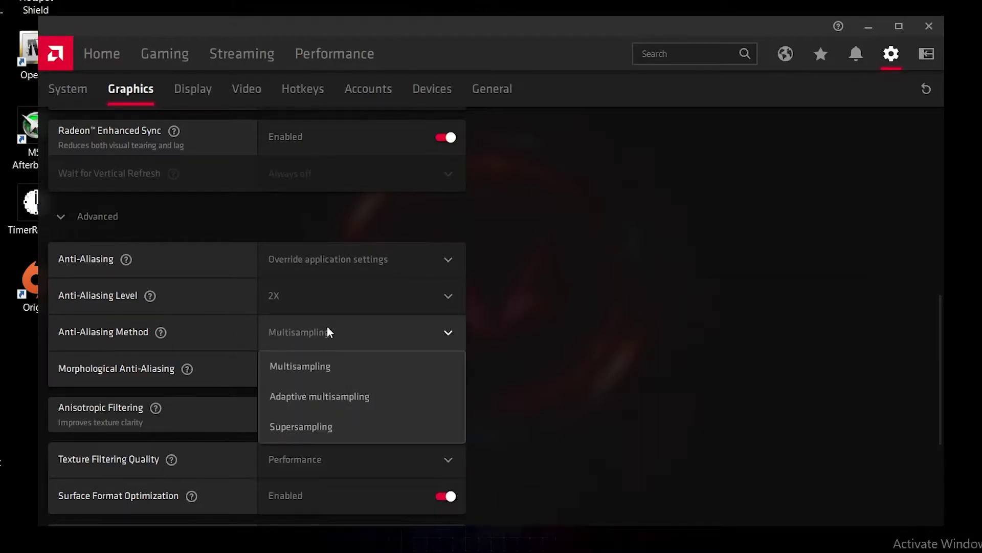
pyautogui.click(331, 367)
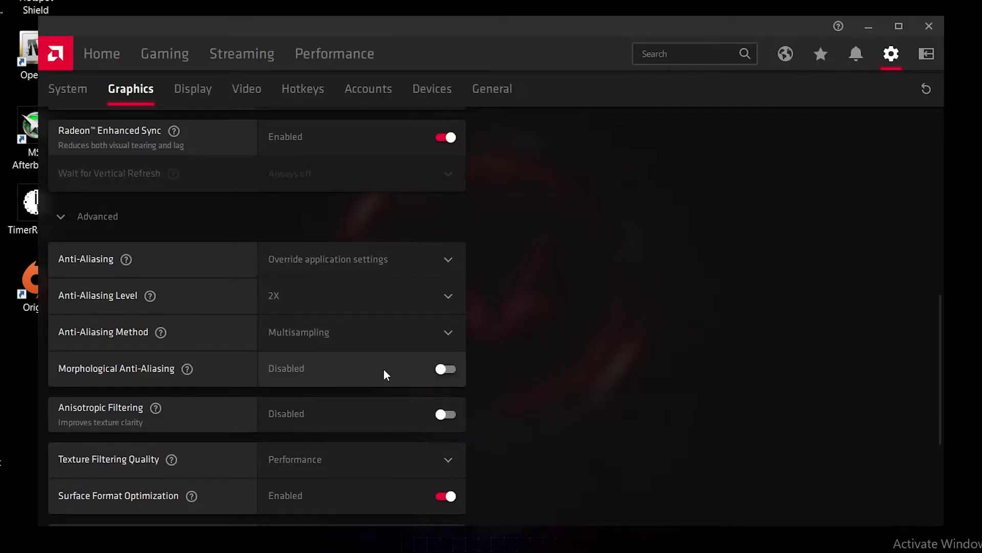
pyautogui.scroll(-3, 385, 374)
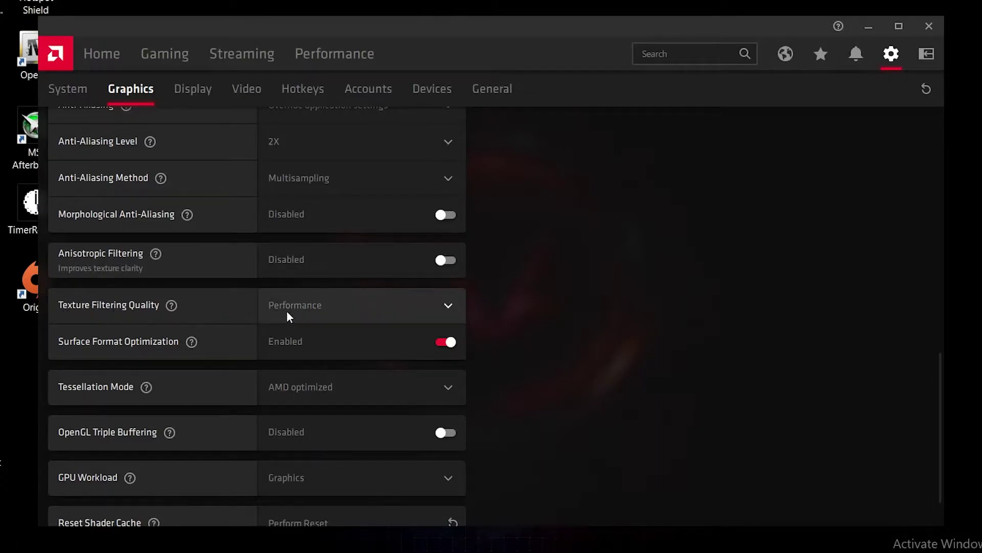
# - Set Texture Filtering Quality to Standard and keep Tessellation Mode on application settings
pyautogui.click(313, 306)
pyautogui.click(320, 367)
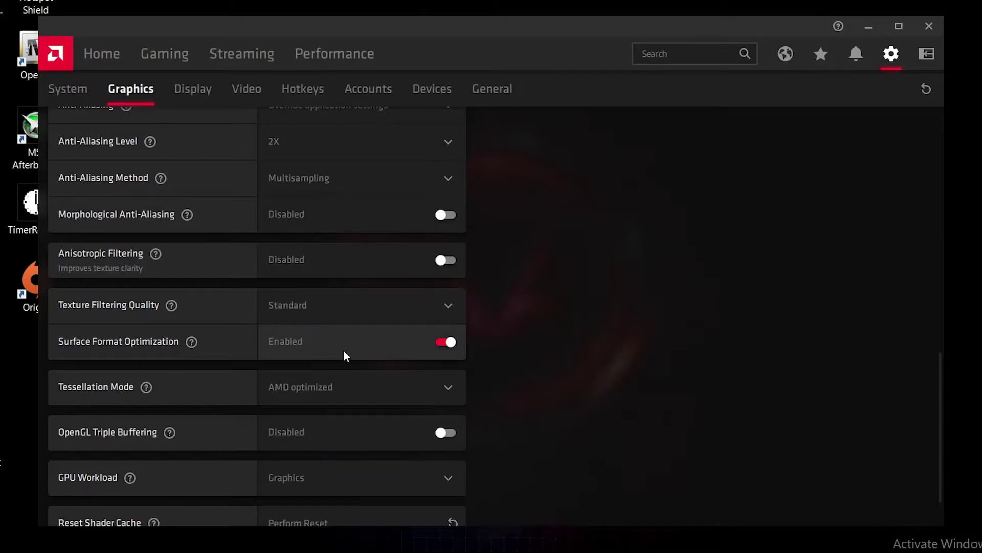
pyautogui.click(394, 380)
pyautogui.click(301, 452)
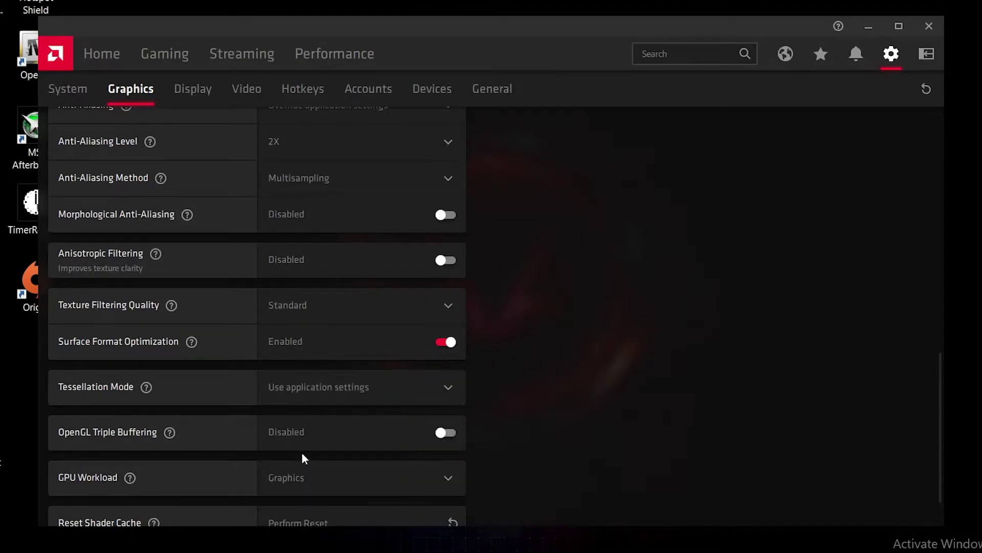
pyautogui.scroll(-1, 77, 399)
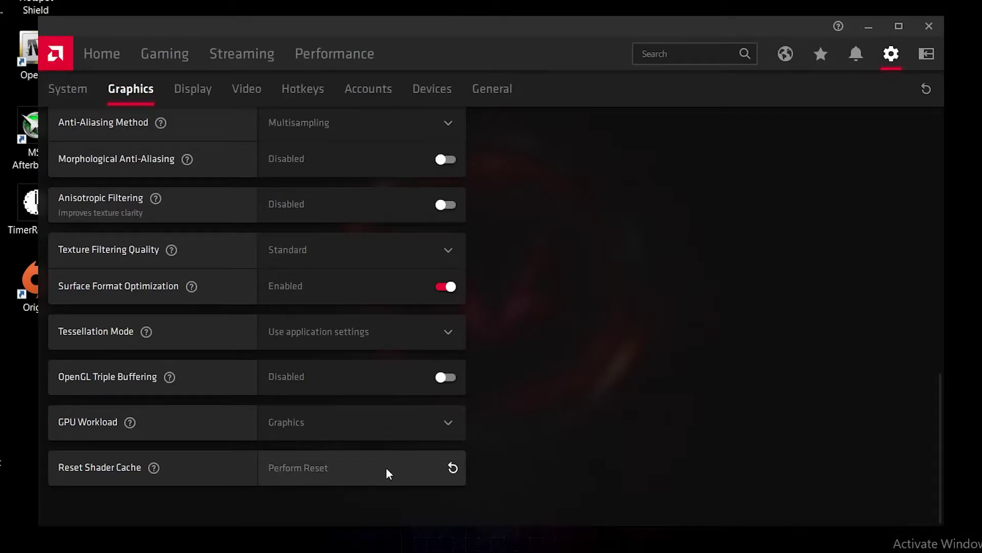
# - Reset the shader cache, confirming the clear prompt with OK
pyautogui.click(348, 470)
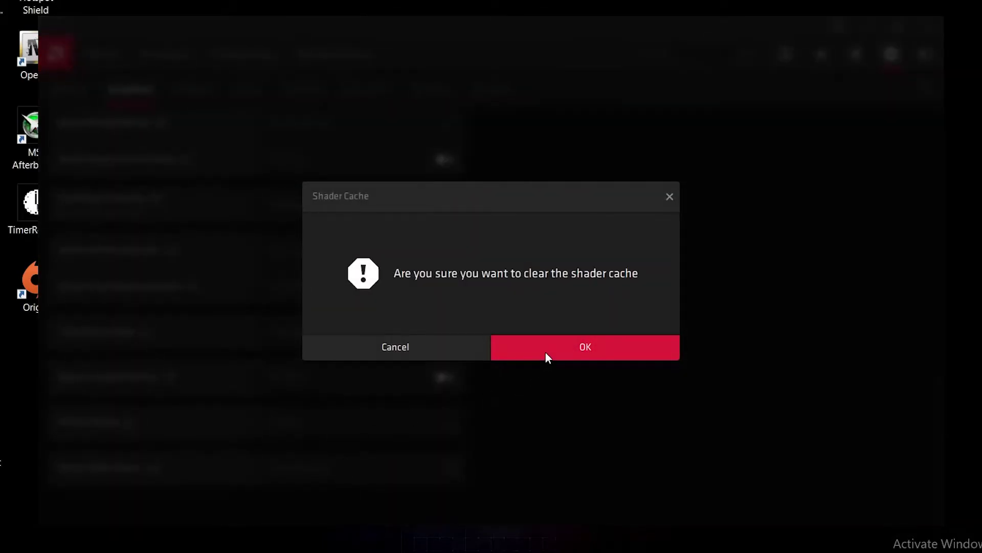
pyautogui.click(547, 357)
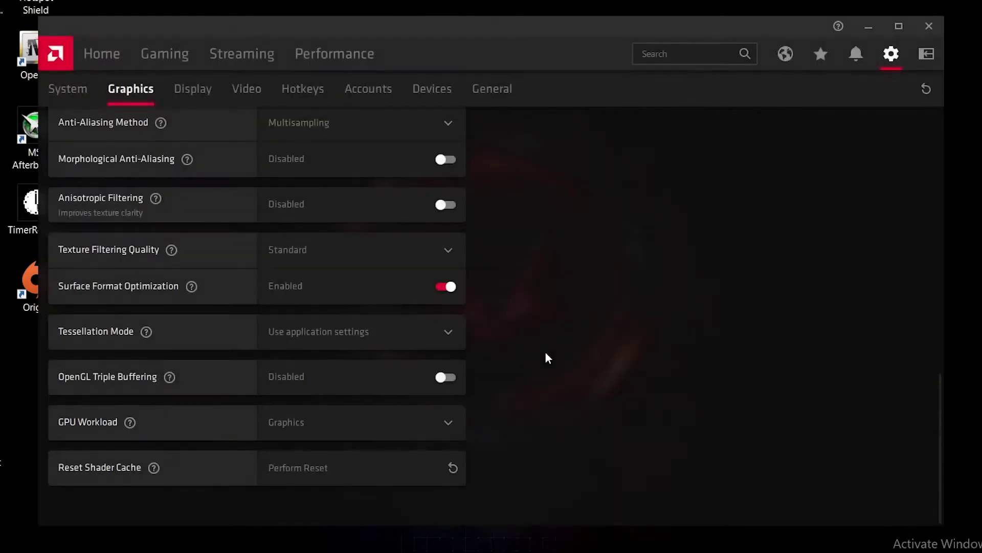
pyautogui.click(196, 87)
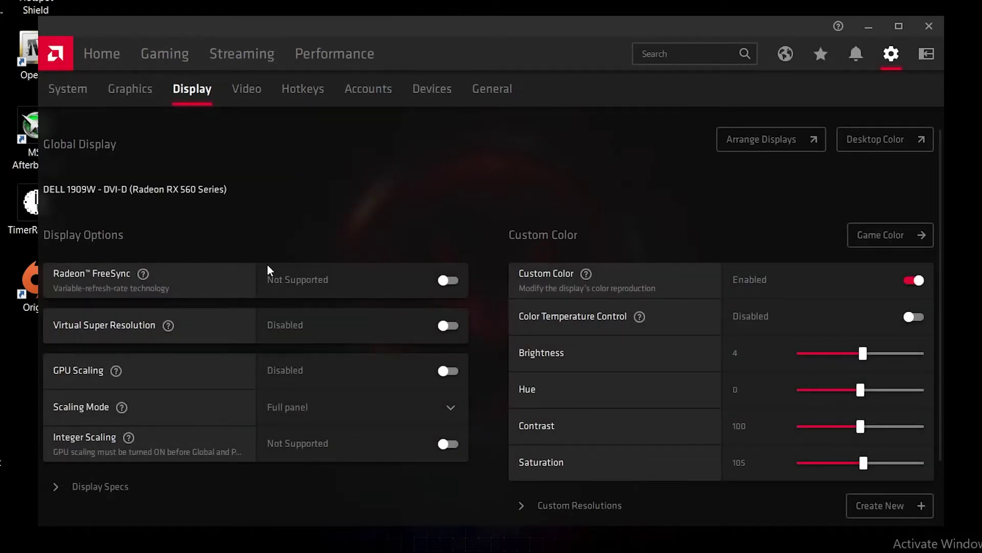
# - Keep the display Scaling Mode at Full panel
pyautogui.scroll(-2, 267, 264)
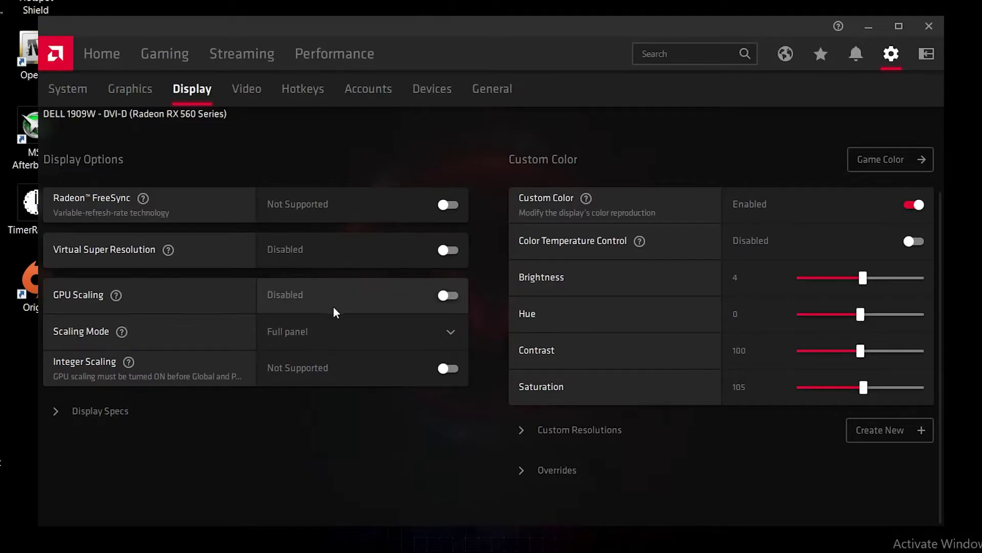
pyautogui.click(302, 335)
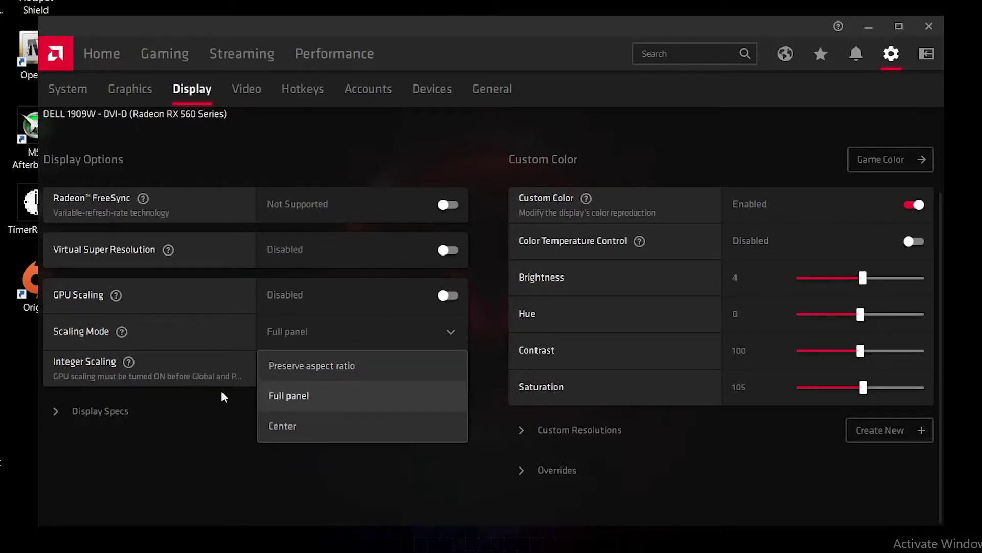
pyautogui.click(425, 404)
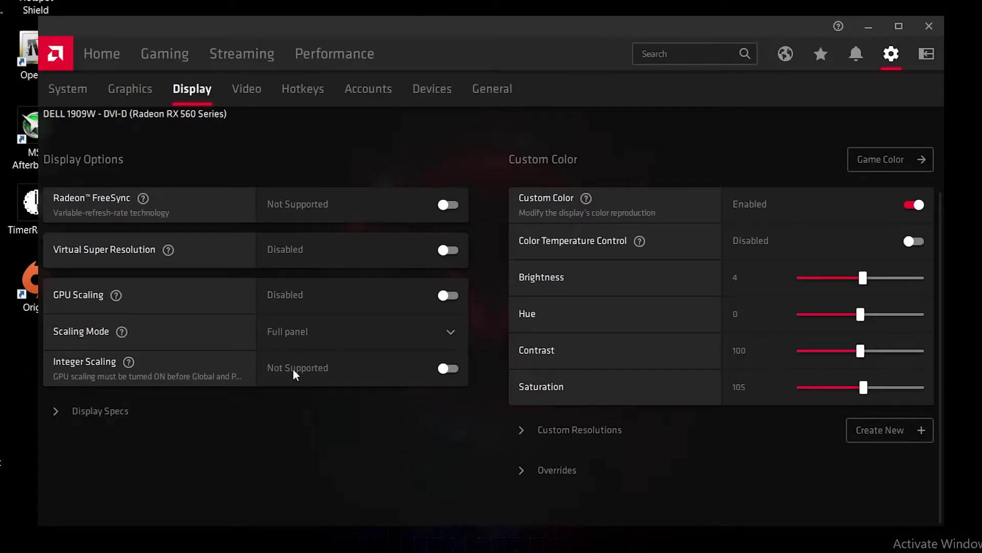
# - Expand Display Specs and Custom Resolutions, showing 1440x1080 and 1920x1080 at 60 Hz
pyautogui.click(55, 411)
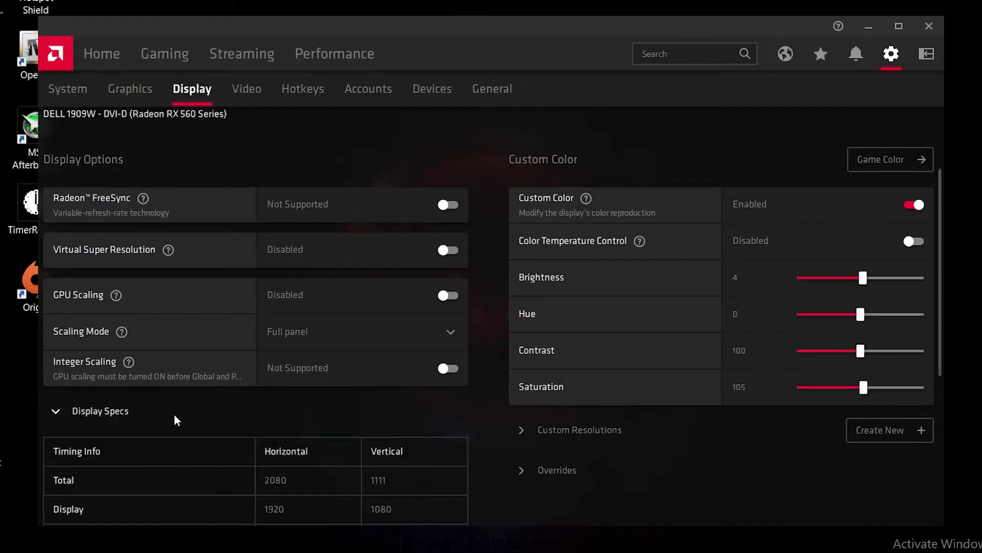
pyautogui.scroll(-4, 168, 434)
pyautogui.scroll(-2, 174, 440)
pyautogui.scroll(3, 296, 445)
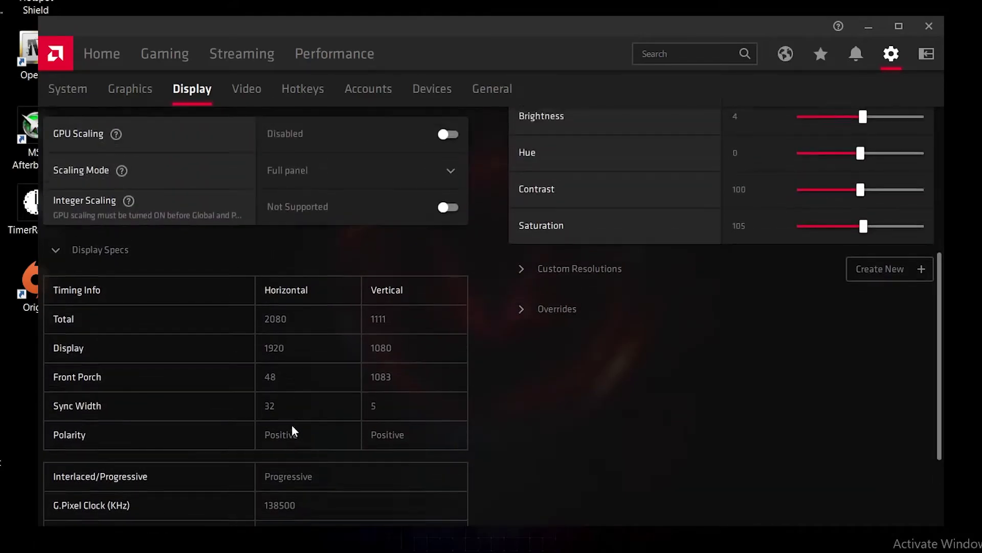
pyautogui.scroll(3, 580, 413)
pyautogui.scroll(-1, 570, 419)
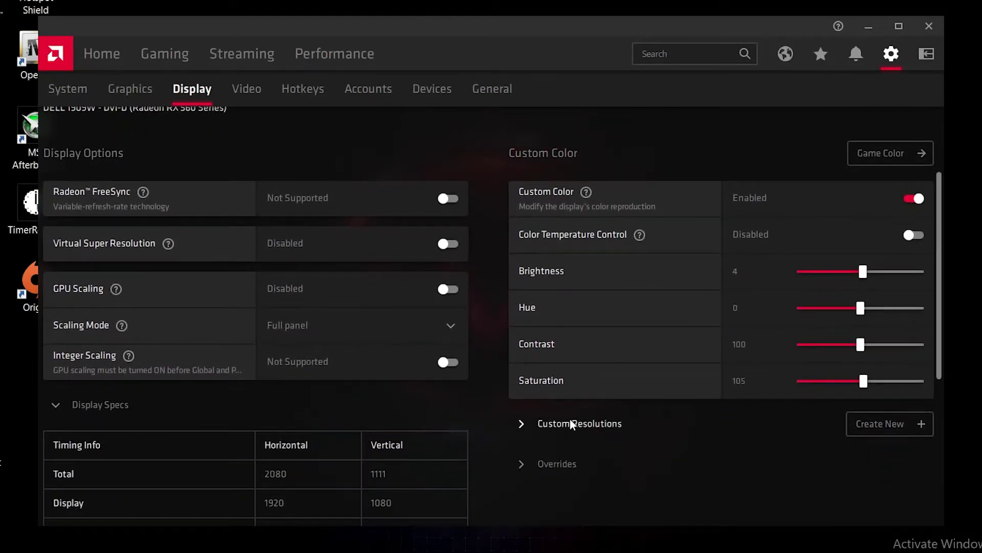
pyautogui.click(571, 423)
pyautogui.scroll(-3, 729, 443)
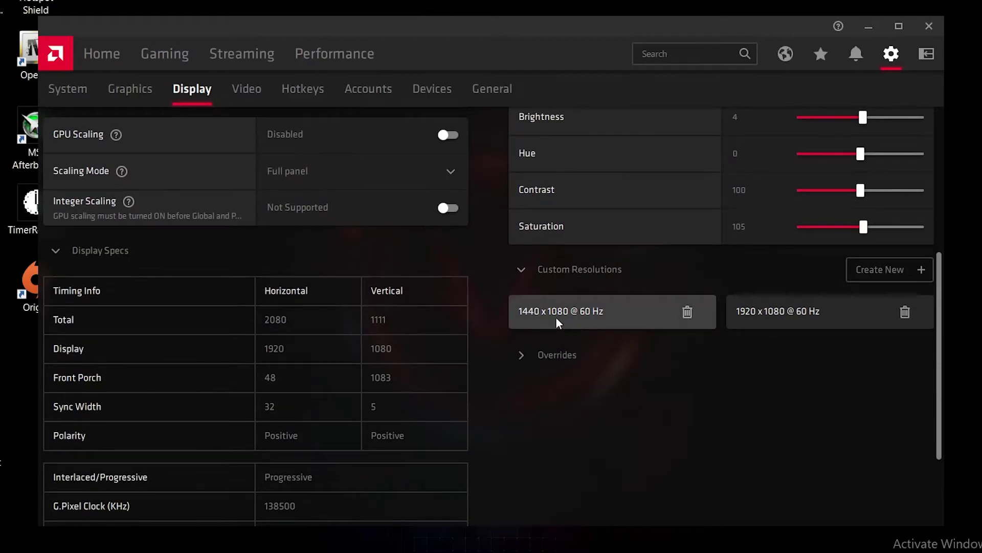
pyautogui.click(625, 312)
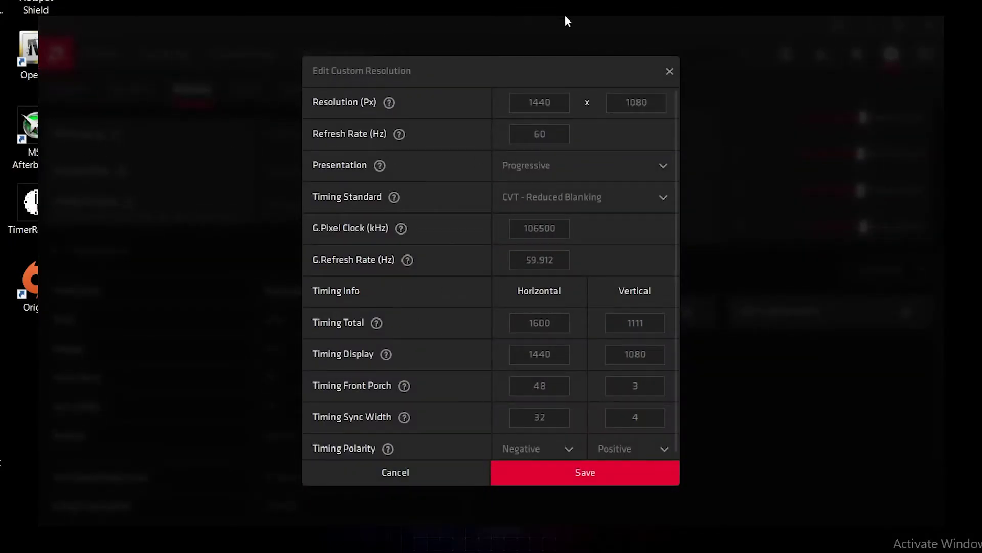
pyautogui.moveTo(553, 112); pyautogui.dragTo(511, 102)
pyautogui.moveTo(614, 99); pyautogui.dragTo(700, 100)
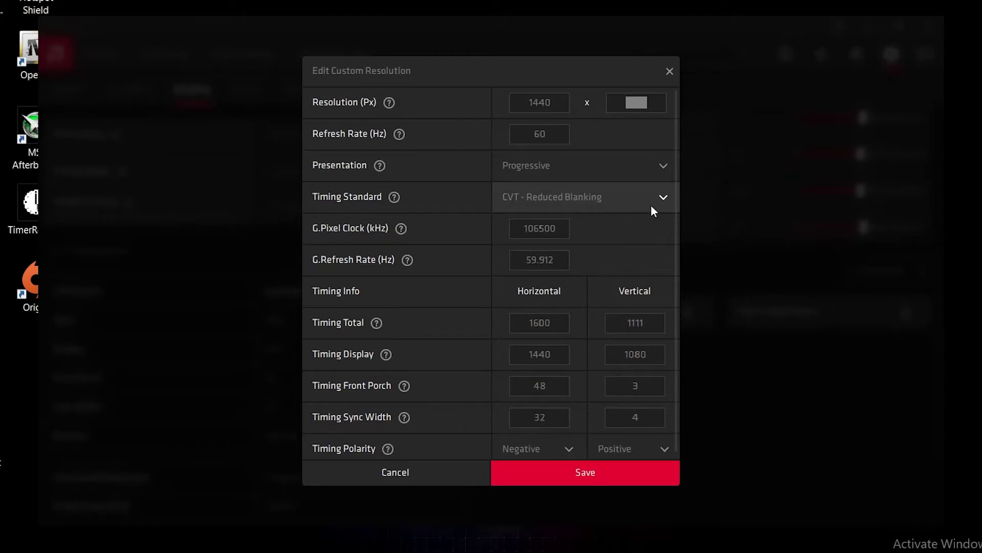
pyautogui.click(425, 466)
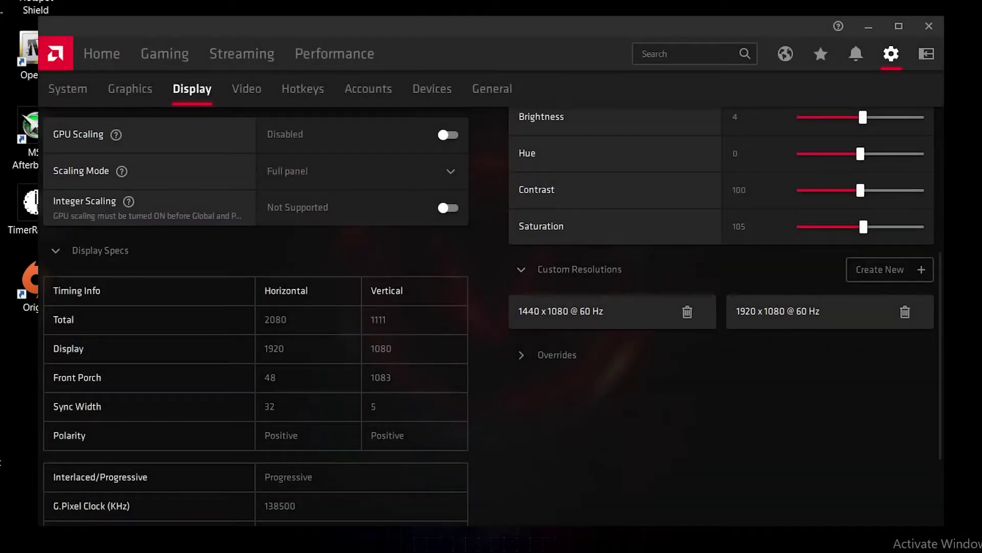
pyautogui.rightClick(443, 5)
pyautogui.click(491, 151)
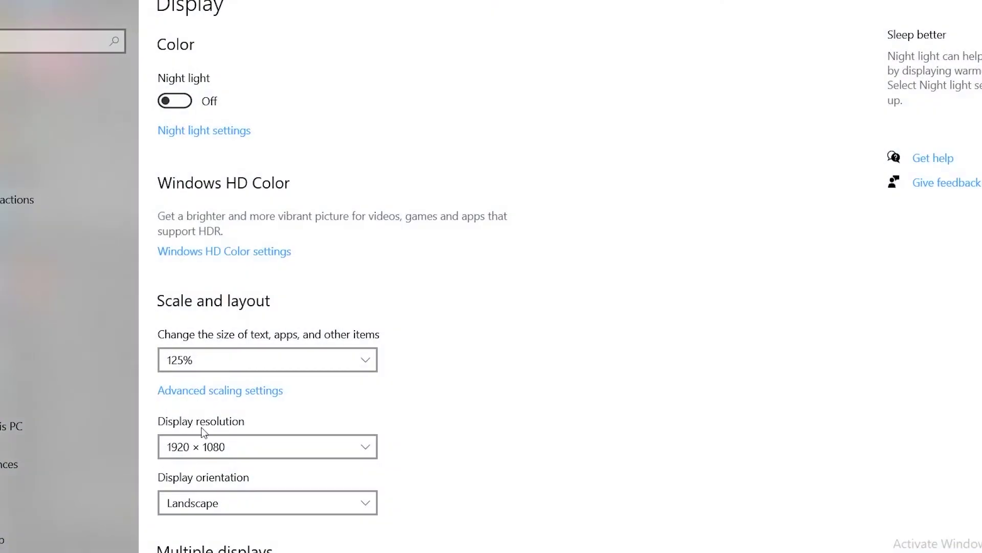
pyautogui.click(204, 441)
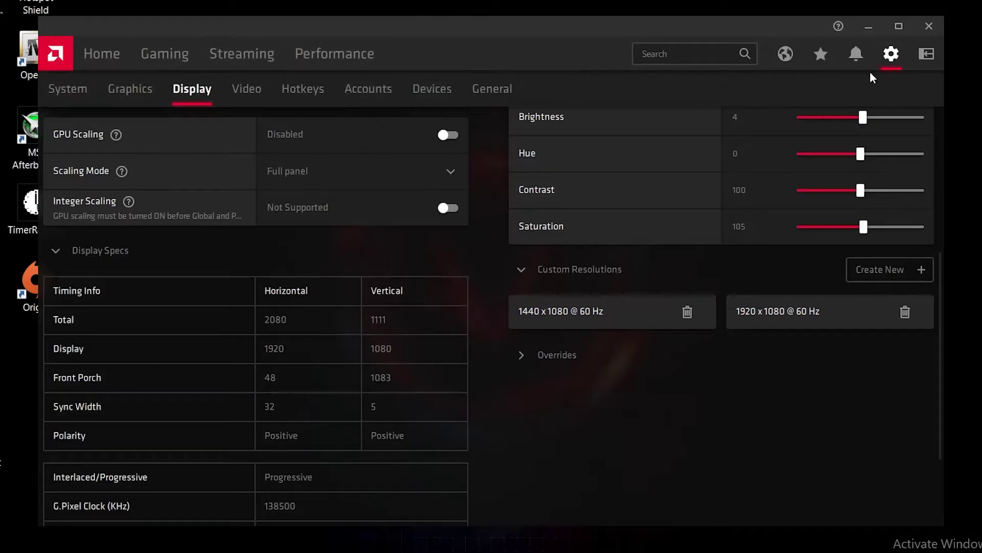
# - On the General settings tab, turn off Record Desktop
pyautogui.click(491, 89)
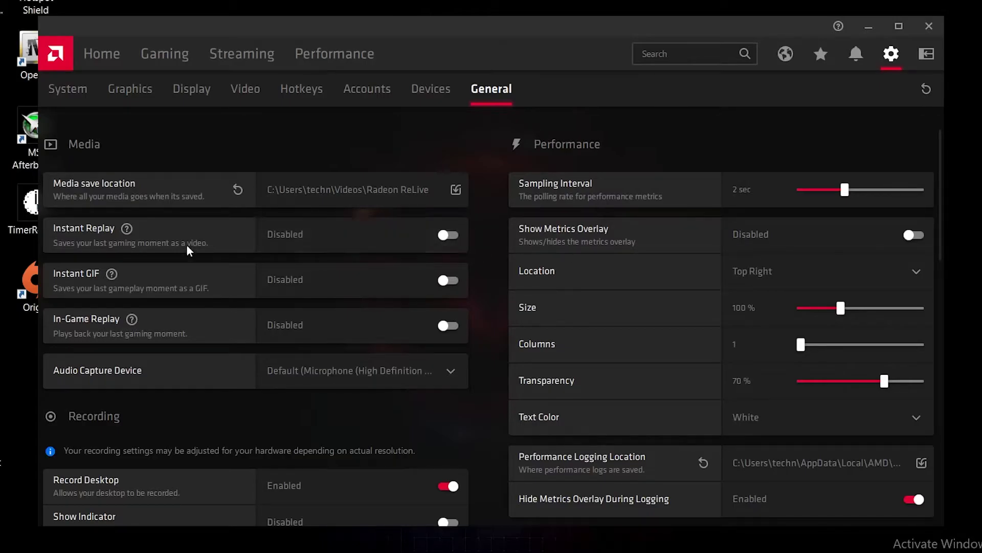
pyautogui.scroll(-3, 380, 250)
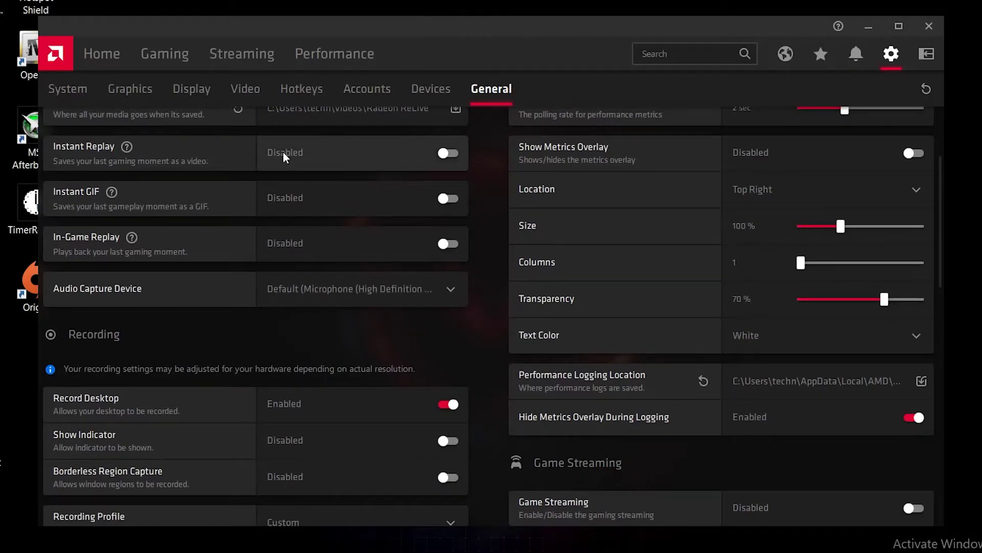
pyautogui.scroll(-6, 416, 151)
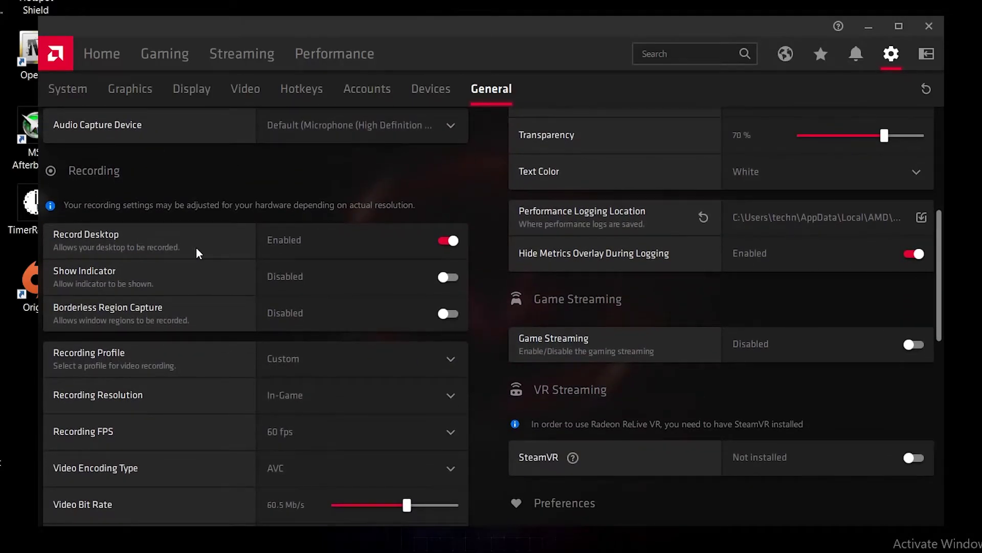
pyautogui.click(334, 226)
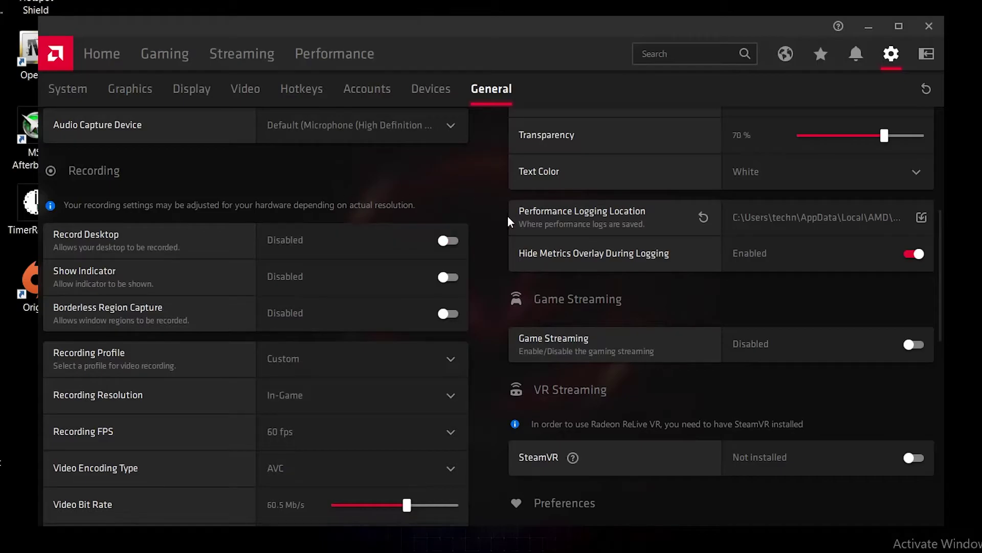
# - Turn off Advertisements and Toast Notifications, then open Performance > Tuning
pyautogui.scroll(-10, 377, 228)
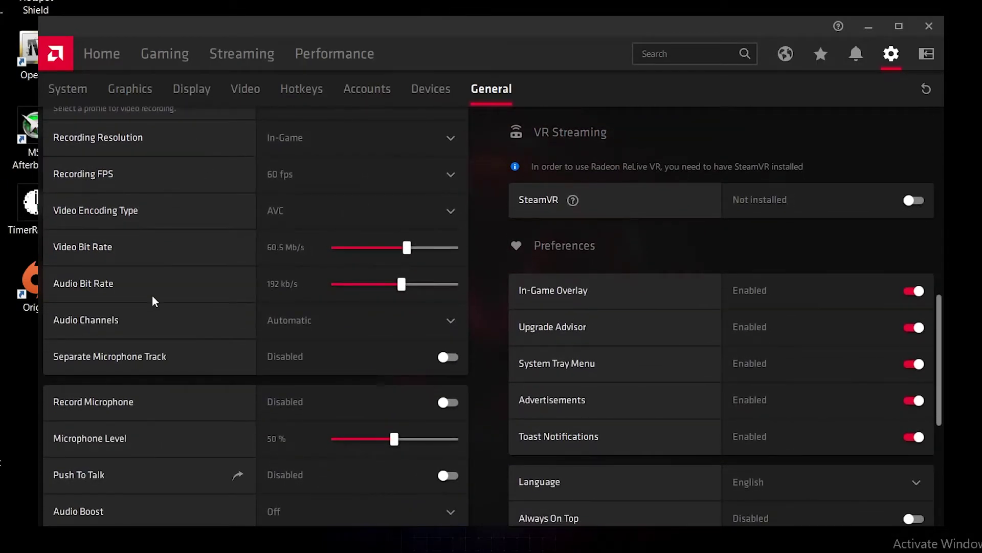
pyautogui.scroll(8, 299, 397)
pyautogui.scroll(-12, 446, 403)
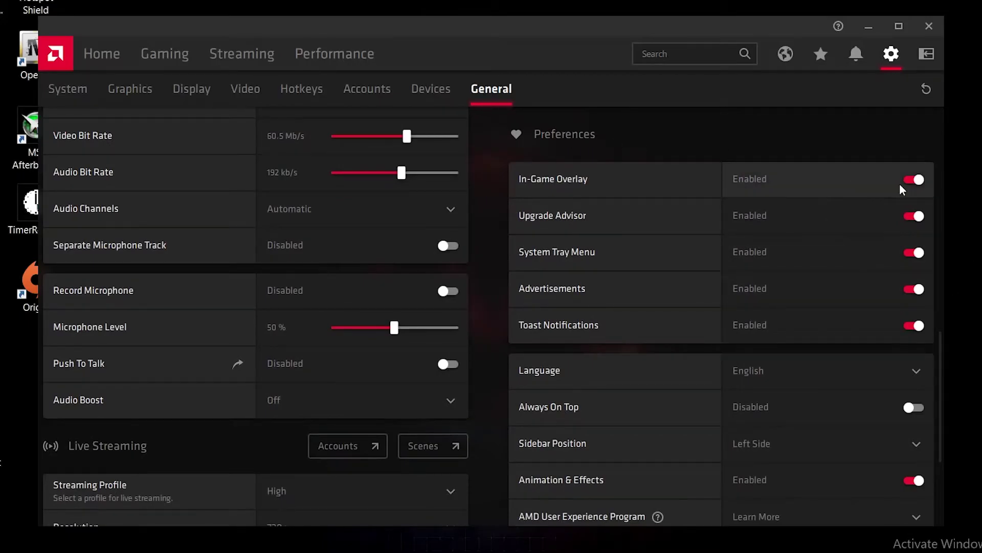
pyautogui.scroll(-5, 899, 183)
pyautogui.scroll(4, 890, 212)
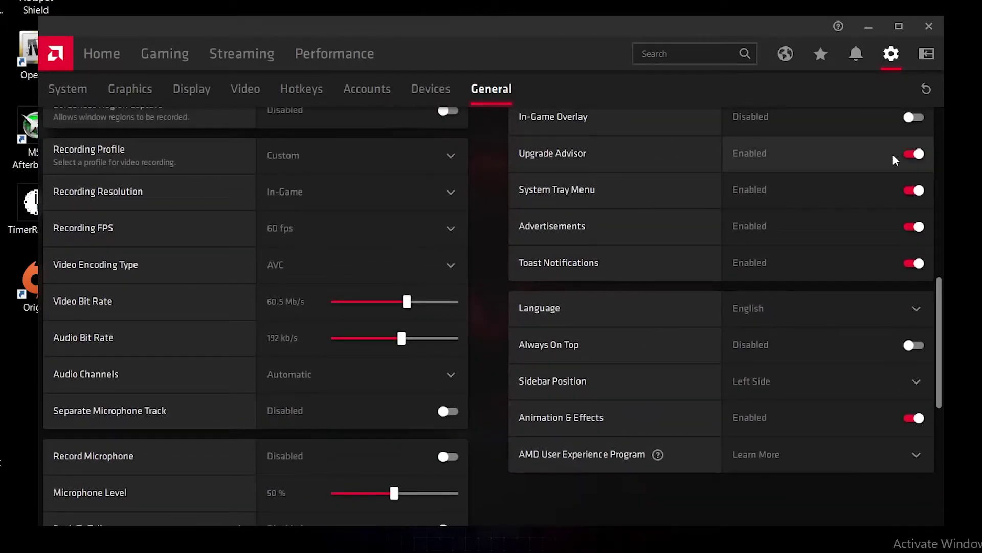
pyautogui.click(880, 232)
pyautogui.click(855, 265)
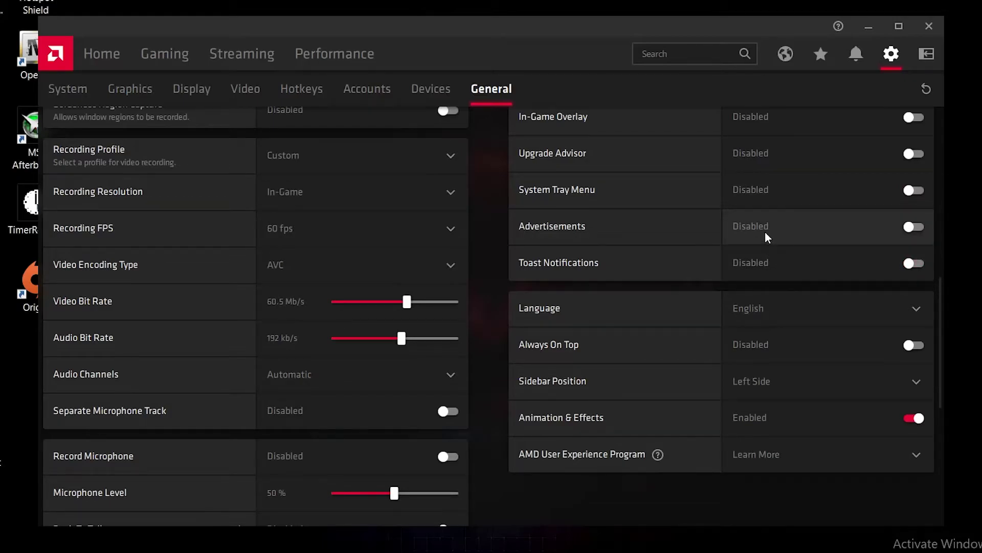
pyautogui.click(329, 55)
pyautogui.click(128, 92)
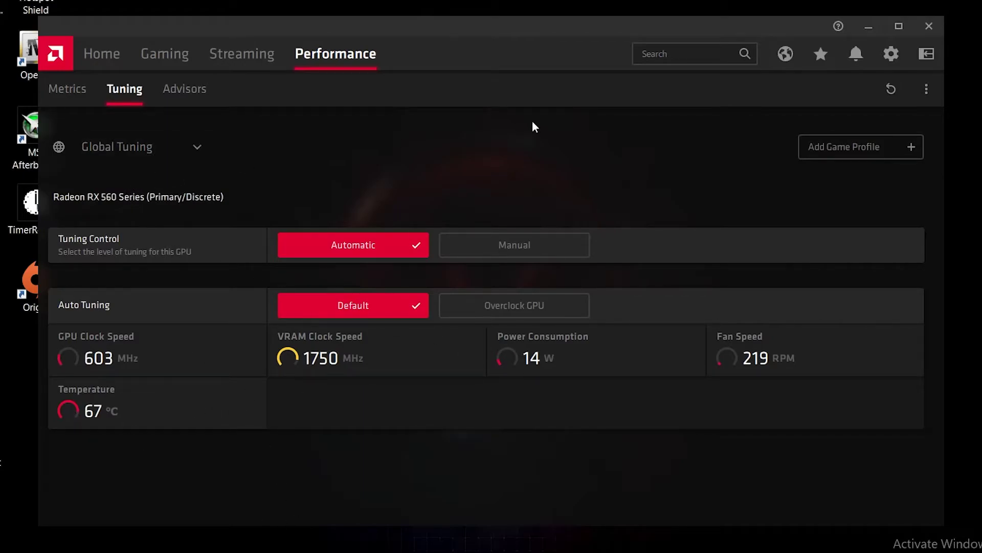
# - Switch the tuning profile to Fortnite, dismissing the add-game-profile dialog
pyautogui.click(895, 146)
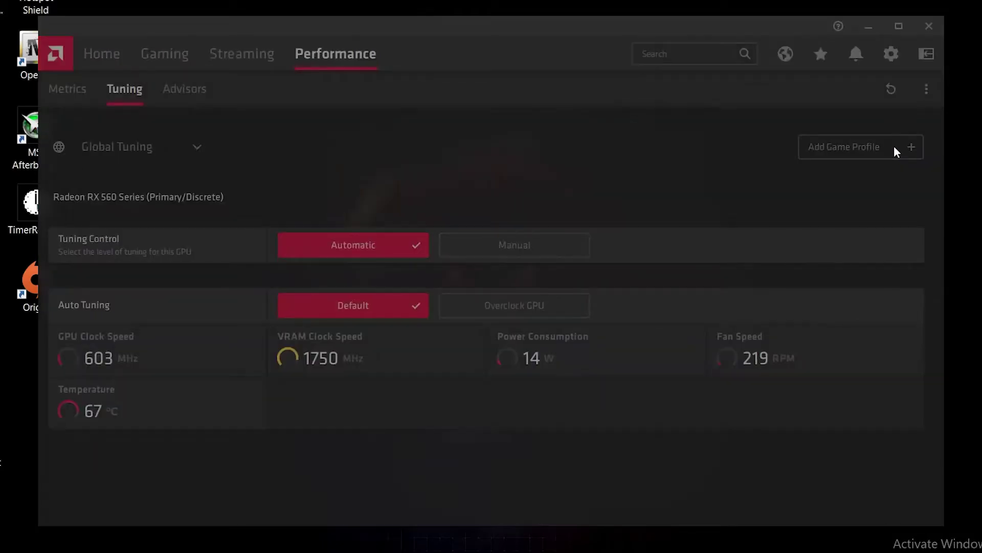
pyautogui.click(670, 134)
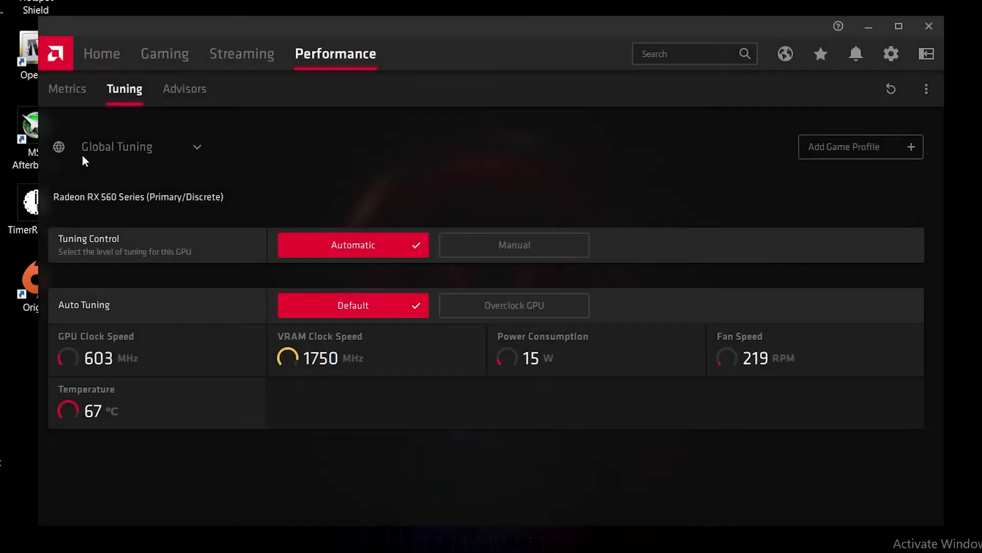
pyautogui.click(87, 146)
pyautogui.click(111, 227)
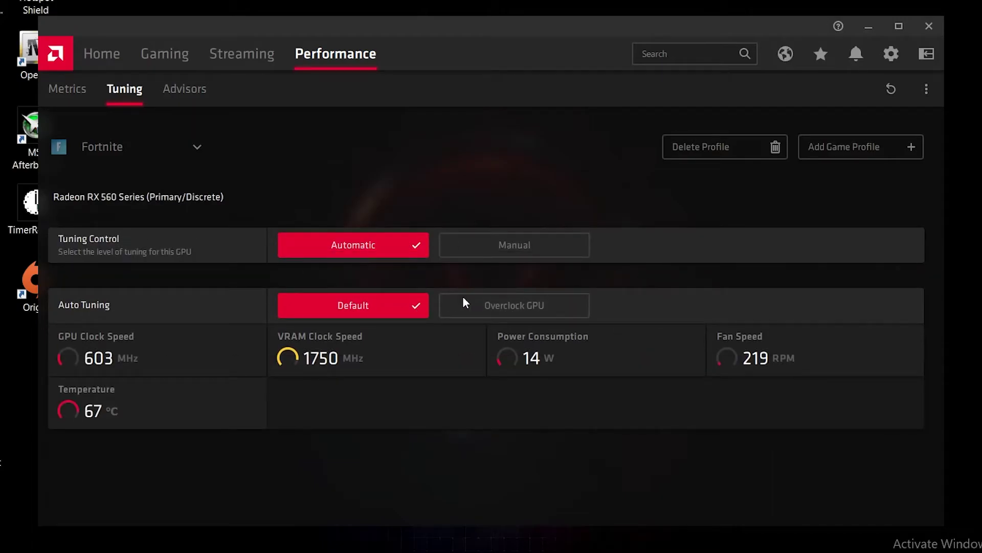
# - Apply the automatic Overclock GPU preset, accept the warning, and close Radeon Software
pyautogui.click(520, 312)
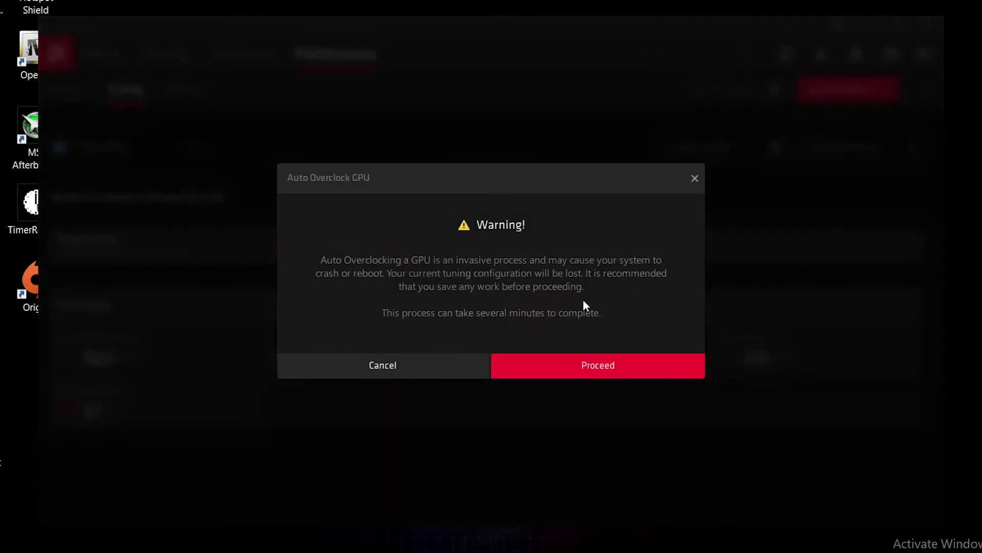
pyautogui.click(575, 364)
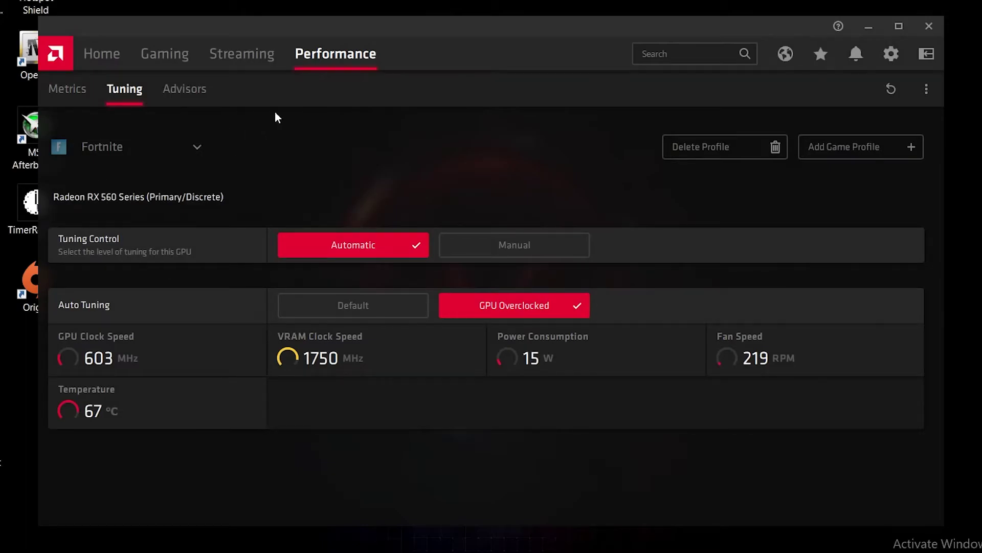
pyautogui.click(939, 28)
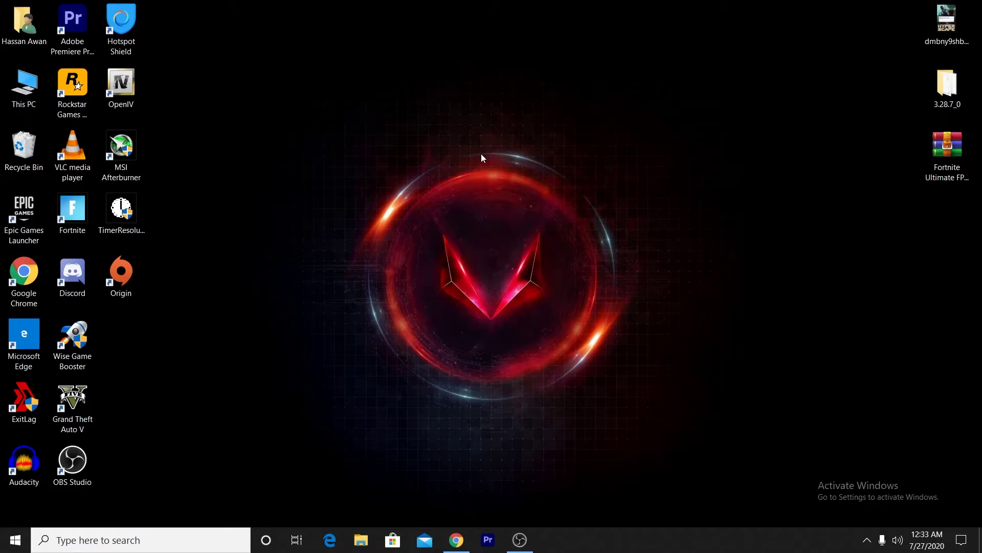
# - Add FortniteClient-Win64-Shipping to the Windows Graphics settings app list
pyautogui.rightClick(411, 137)
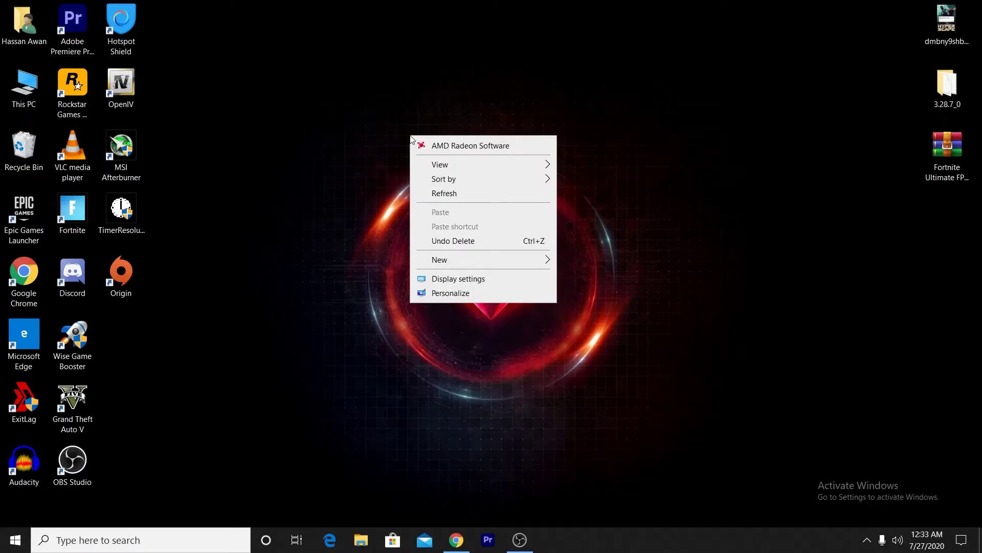
pyautogui.click(468, 278)
pyautogui.scroll(-3, 266, 409)
pyautogui.click(241, 470)
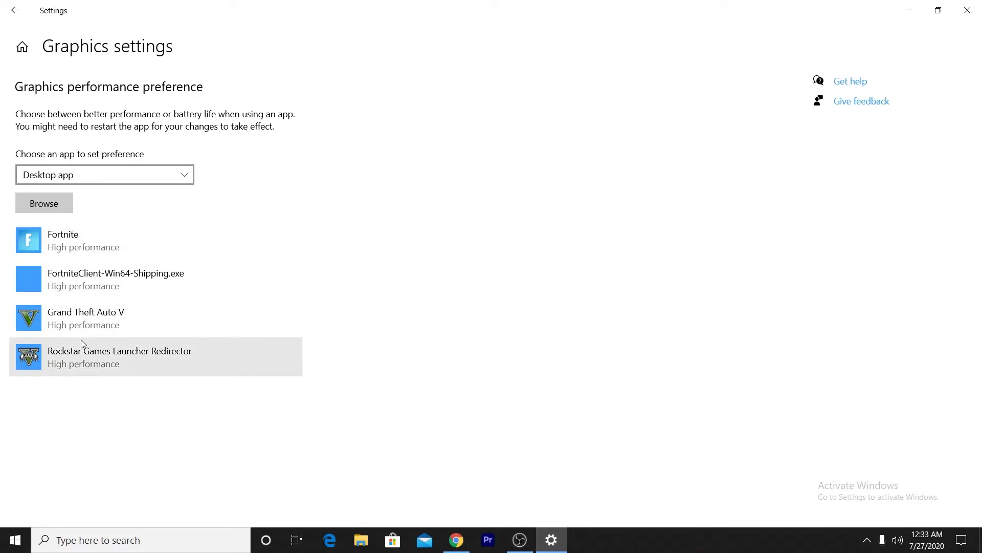
pyautogui.click(49, 204)
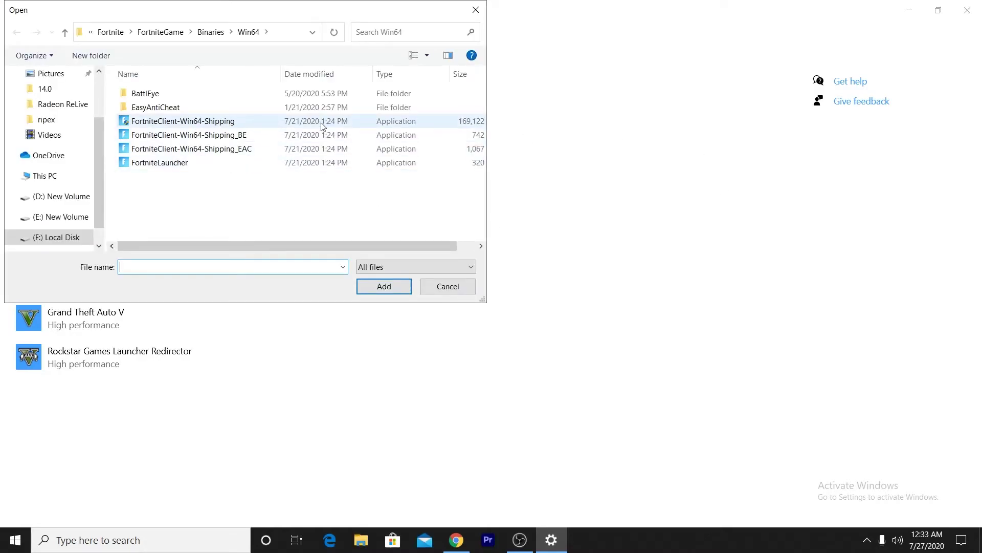
pyautogui.click(380, 123)
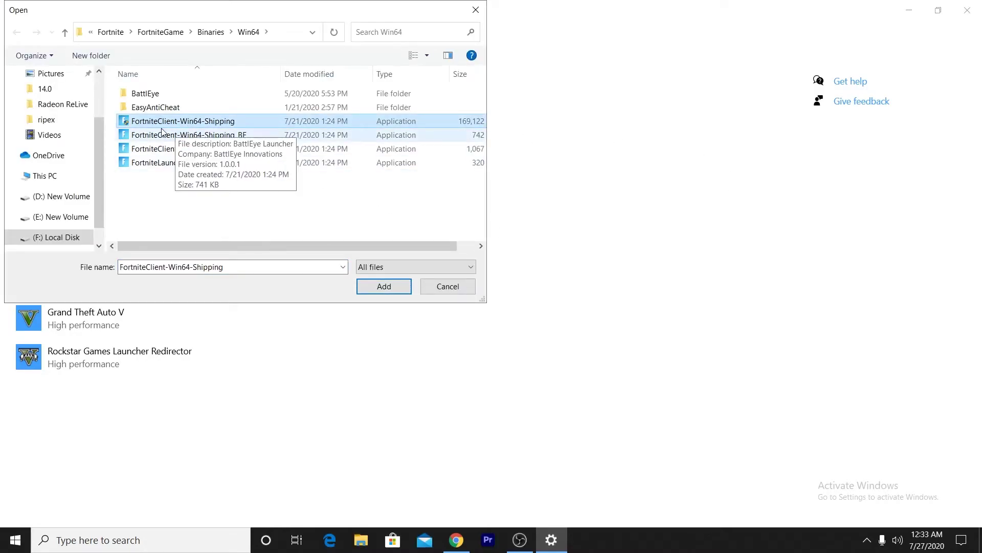
pyautogui.click(392, 286)
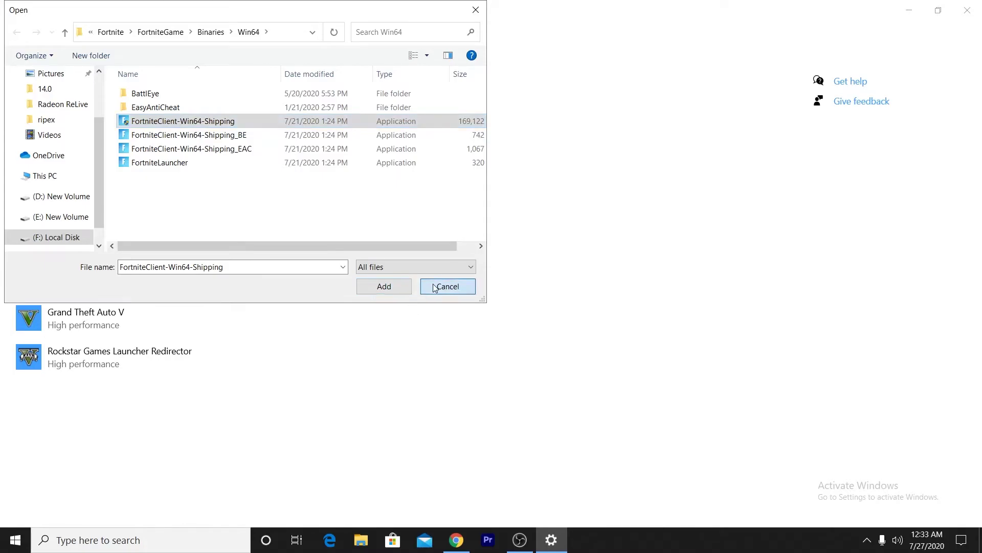
# - Save Fortnite's graphics preference as High performance and close Settings
pyautogui.click(65, 248)
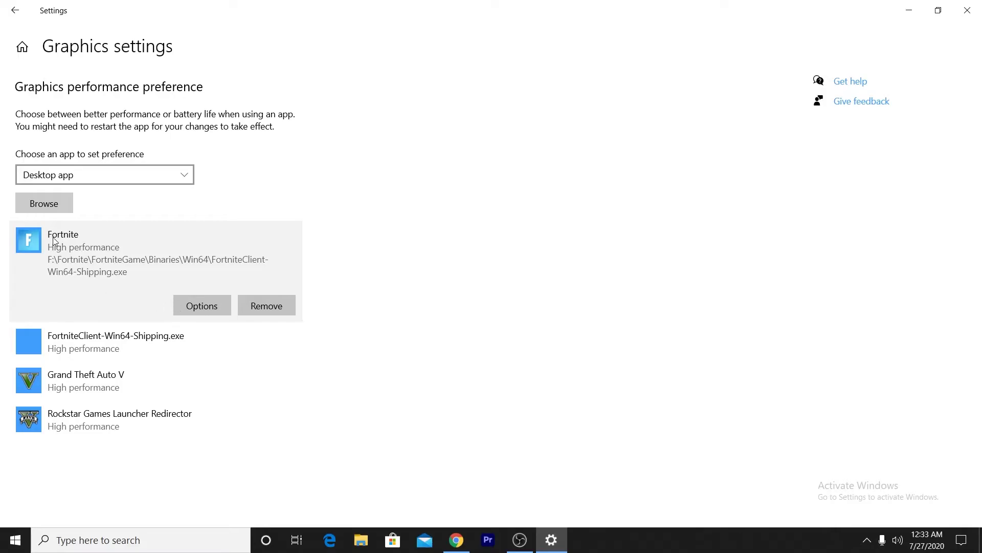
pyautogui.click(202, 306)
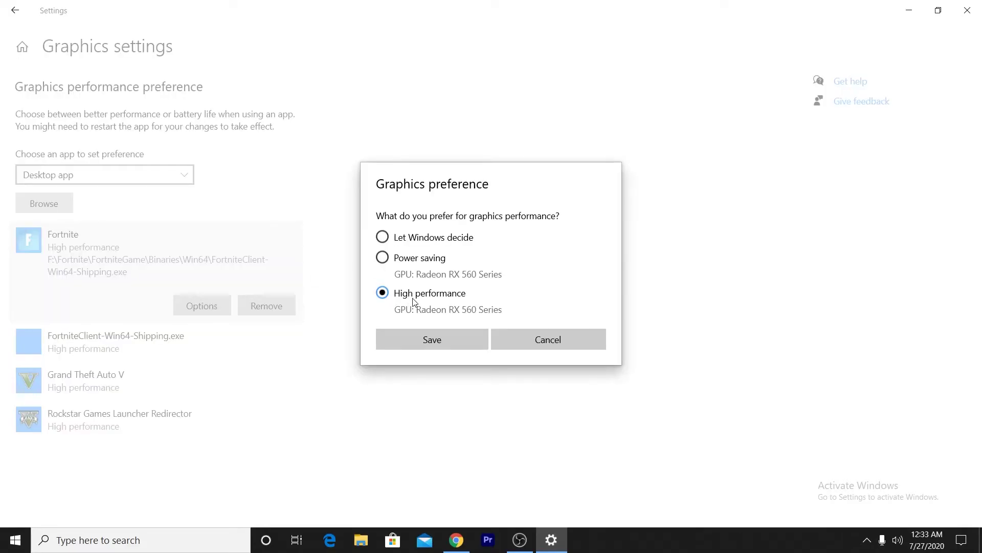
pyautogui.click(464, 343)
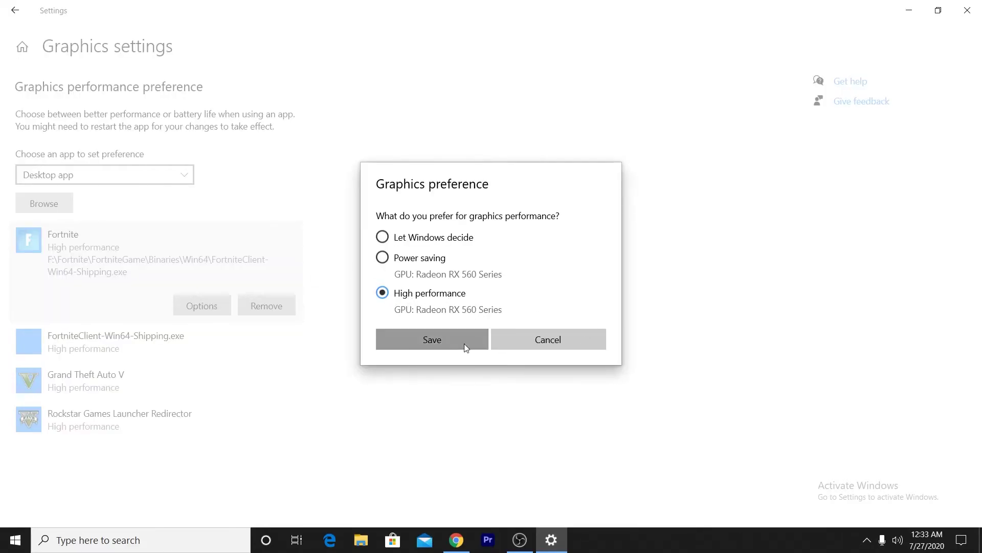
pyautogui.hotkey('alt', 'F4')
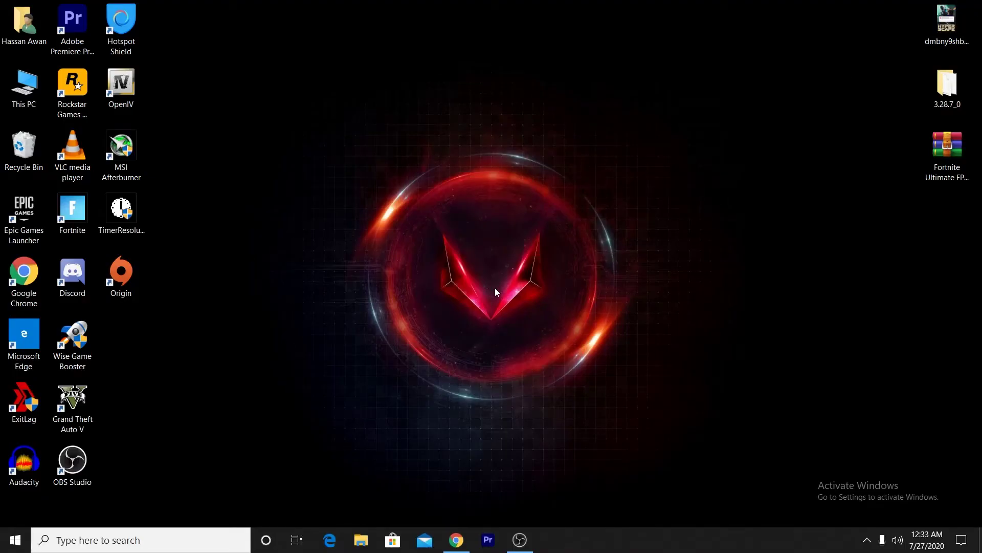
# - Launch msconfig through the Run box to open System Configuration
pyautogui.click(90, 542)
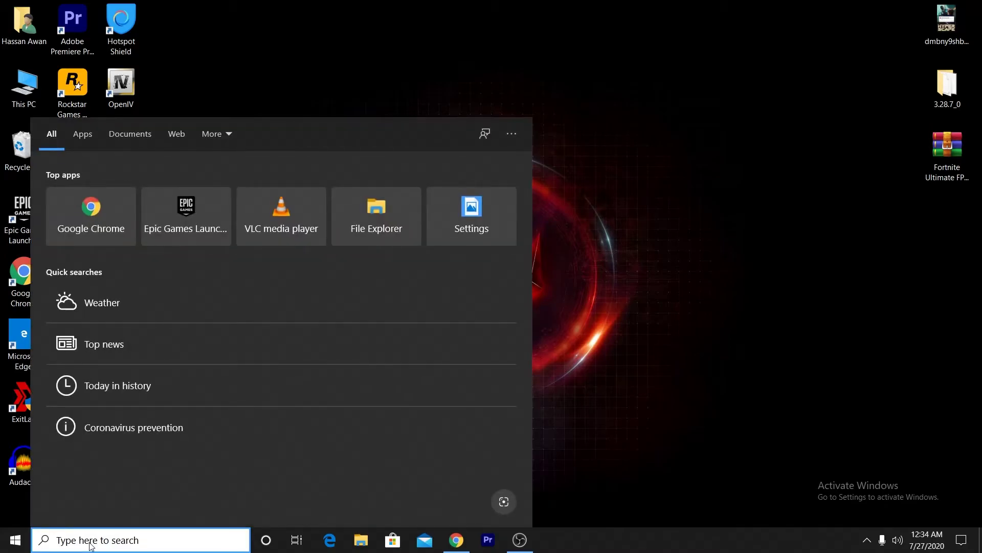
pyautogui.write('run')
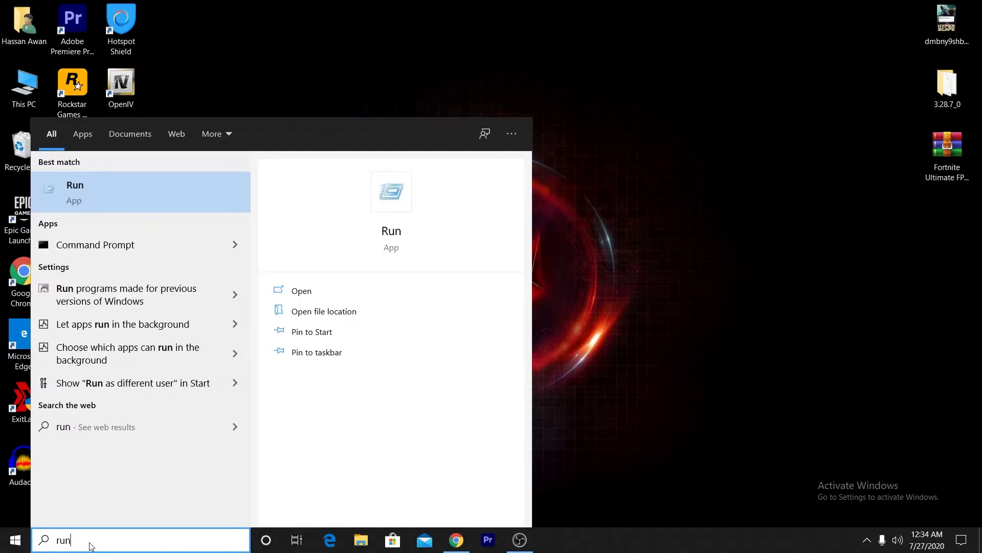
pyautogui.press('Return')
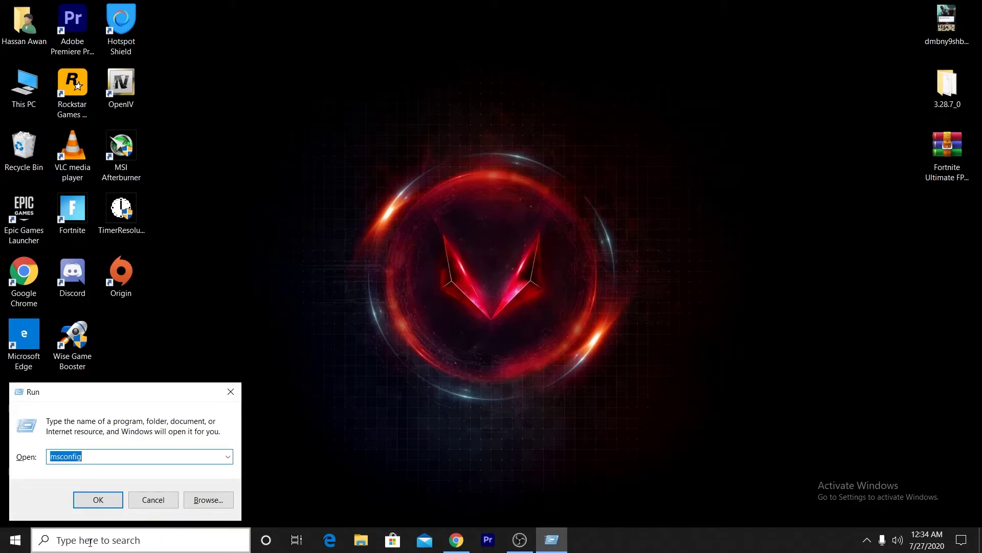
pyautogui.press('End')
pyautogui.press('Return')
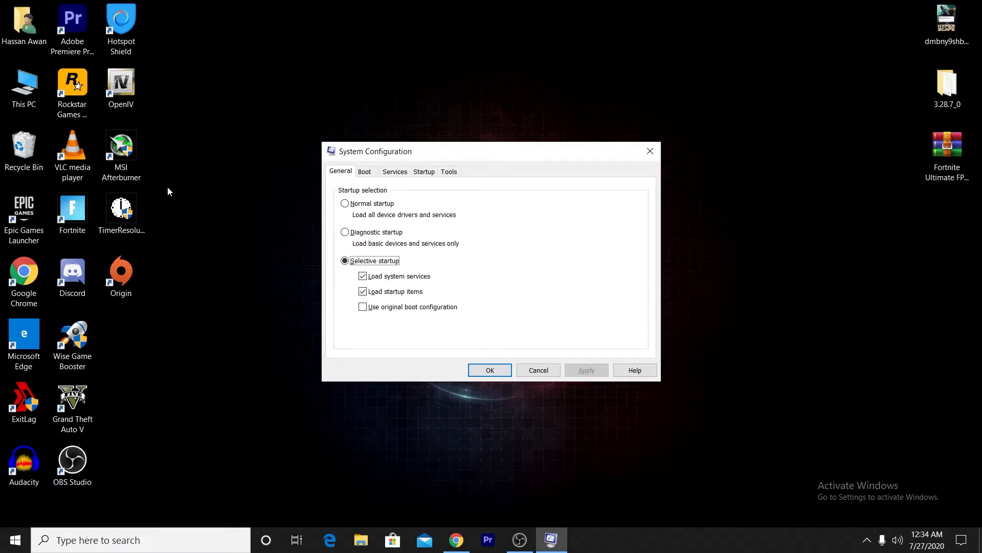
# - Limit boot to 4 processors in Boot advanced options, apply, and exit without restarting
pyautogui.click(364, 172)
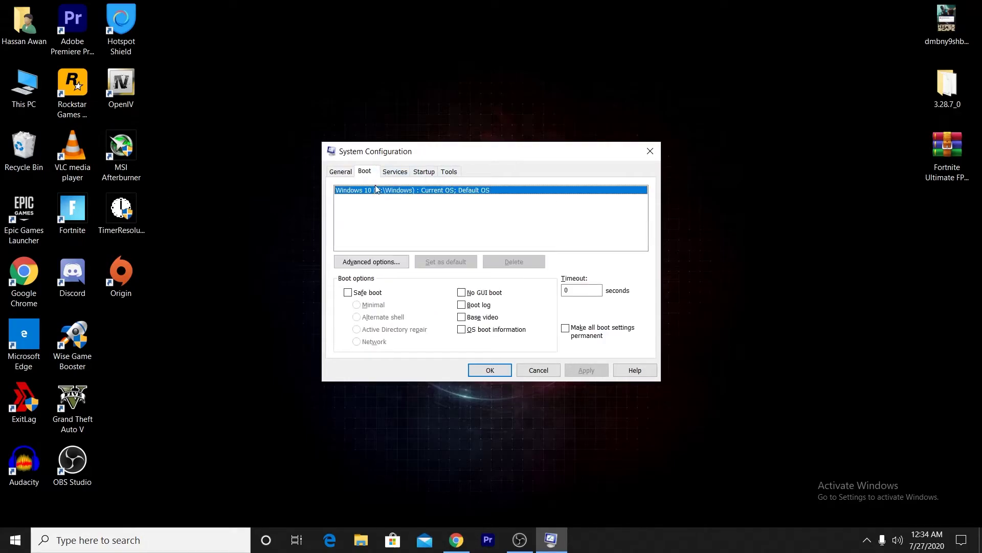
pyautogui.click(379, 262)
pyautogui.click(399, 175)
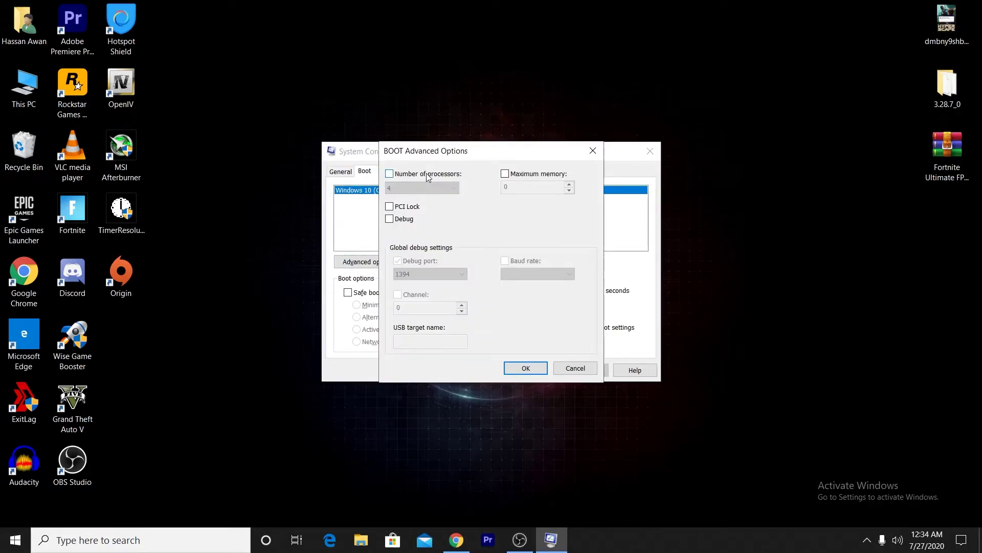
pyautogui.click(425, 189)
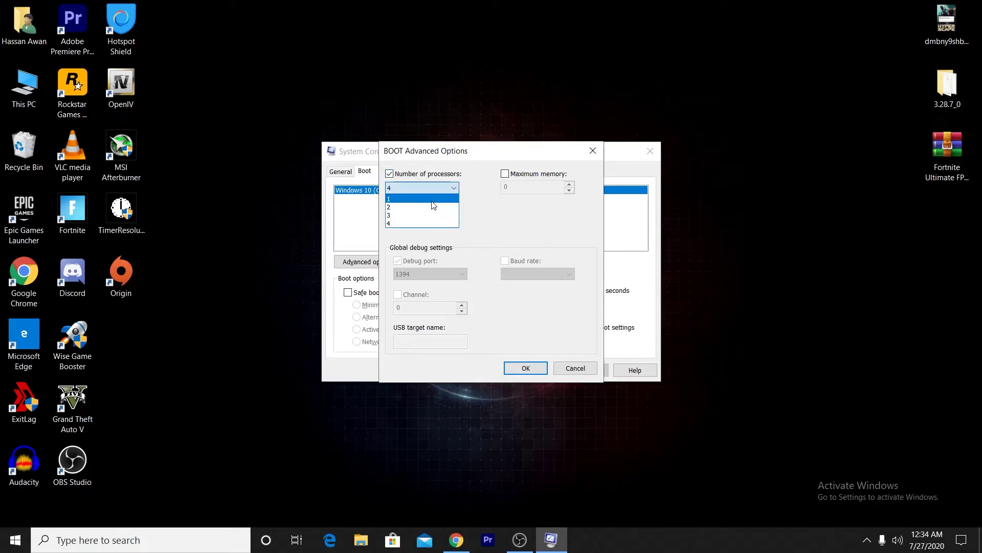
pyautogui.click(399, 224)
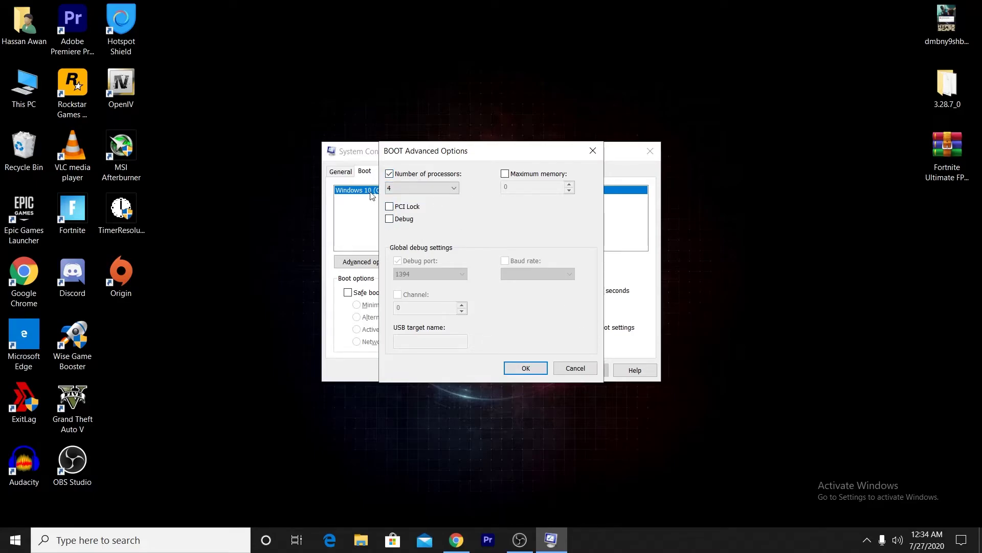
pyautogui.click(516, 369)
pyautogui.click(585, 370)
pyautogui.click(488, 369)
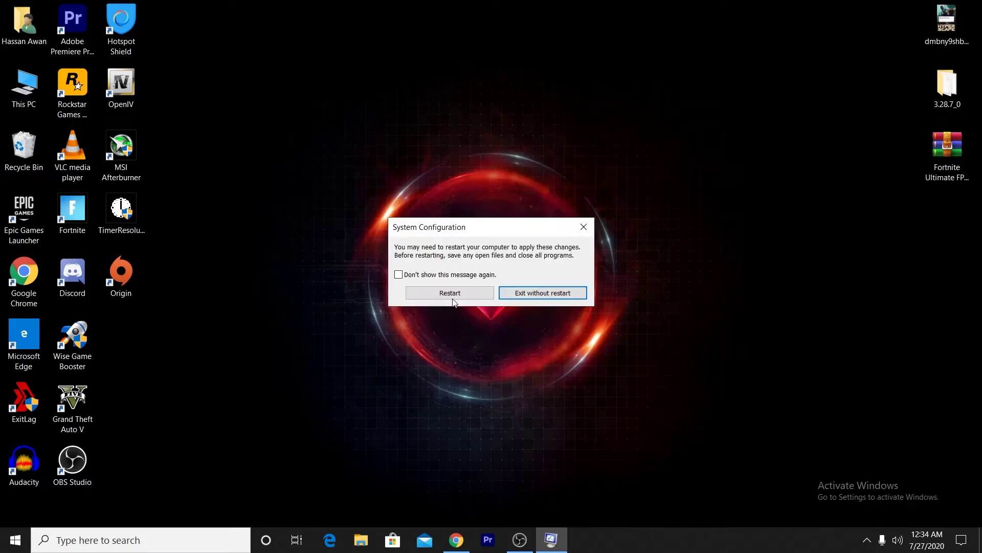
pyautogui.click(543, 290)
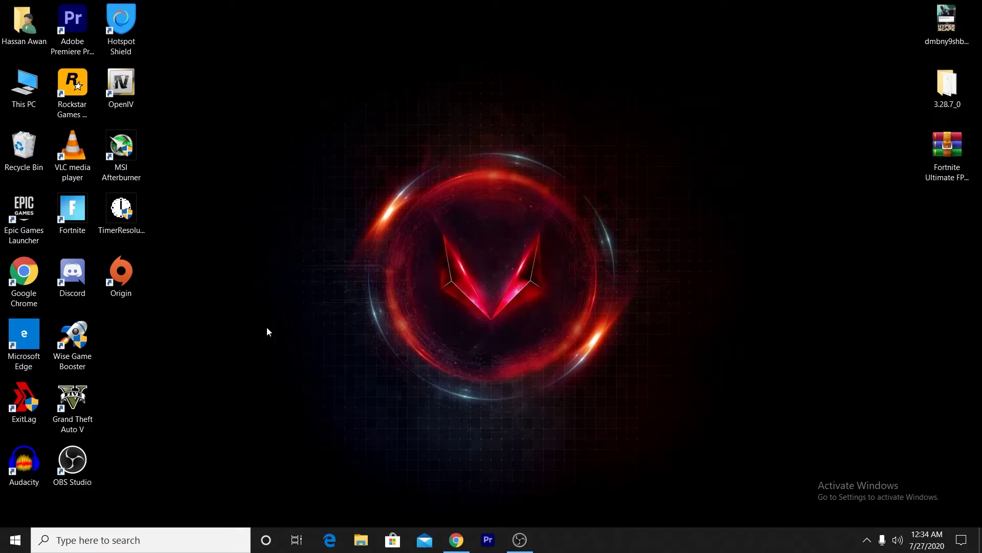
# - Move the Wise Game Booster desktop icon toward the centre and launch the booster
pyautogui.moveTo(74, 337); pyautogui.dragTo(340, 351)
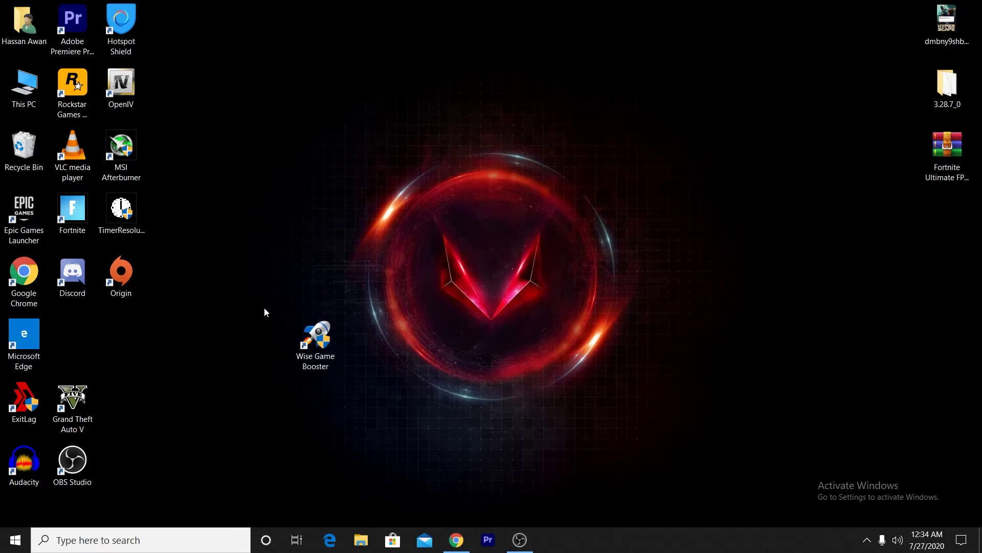
pyautogui.moveTo(255, 291); pyautogui.dragTo(387, 410)
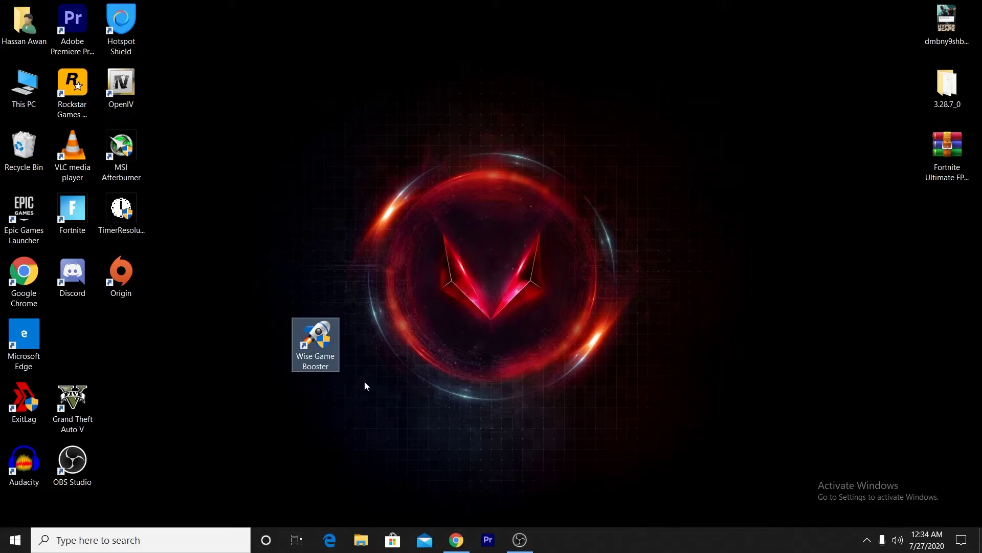
pyautogui.click(331, 416)
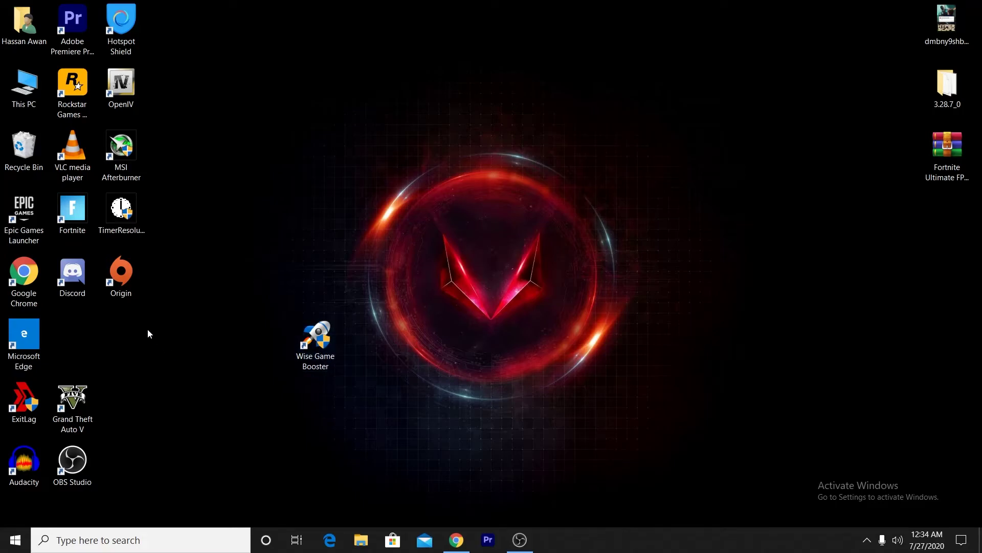
pyautogui.click(326, 349)
pyautogui.doubleClick(324, 331)
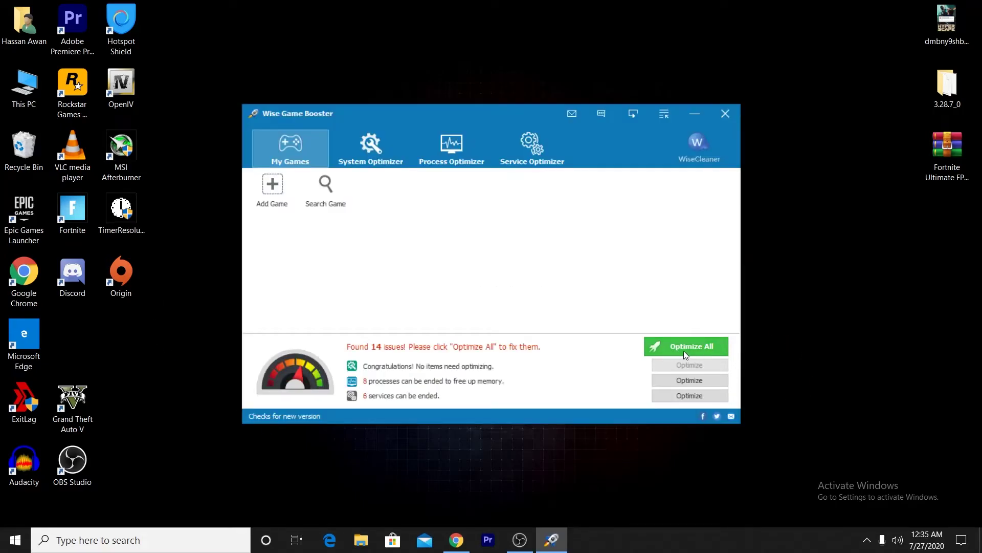
# - Review System Optimizer and Process Optimizer lists, minimize the booster to tray, and refresh the desktop
pyautogui.click(369, 140)
pyautogui.click(451, 146)
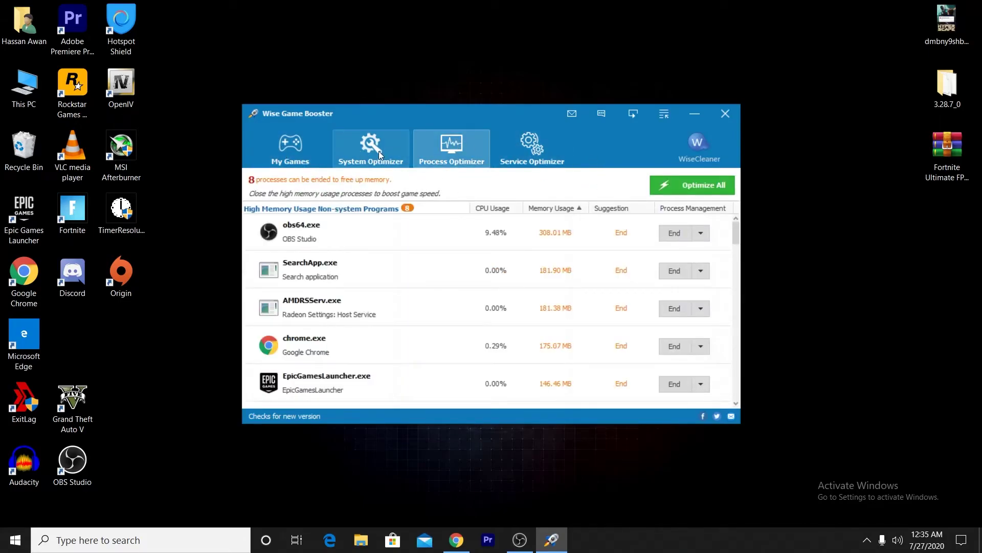
pyautogui.click(263, 142)
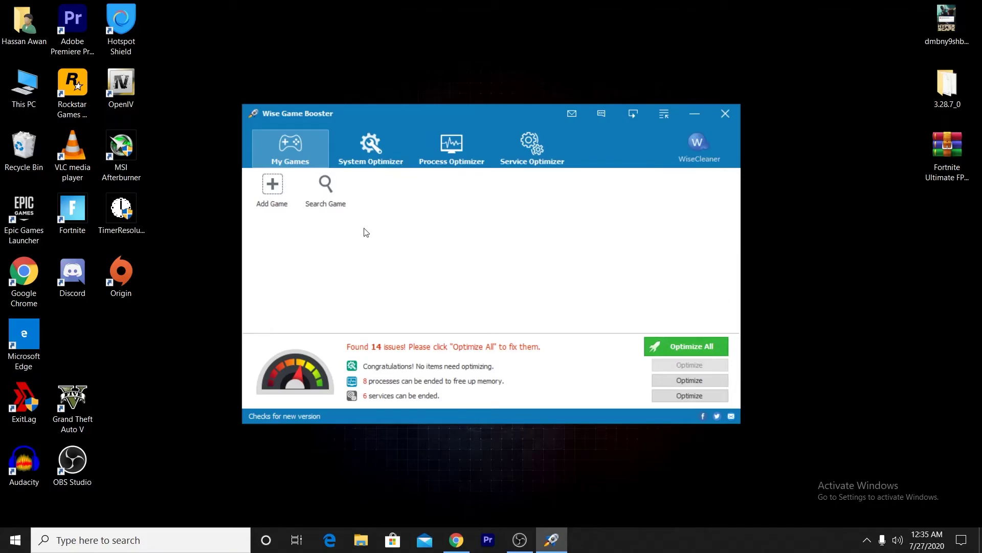
pyautogui.click(695, 113)
pyautogui.rightClick(280, 210)
pyautogui.click(353, 260)
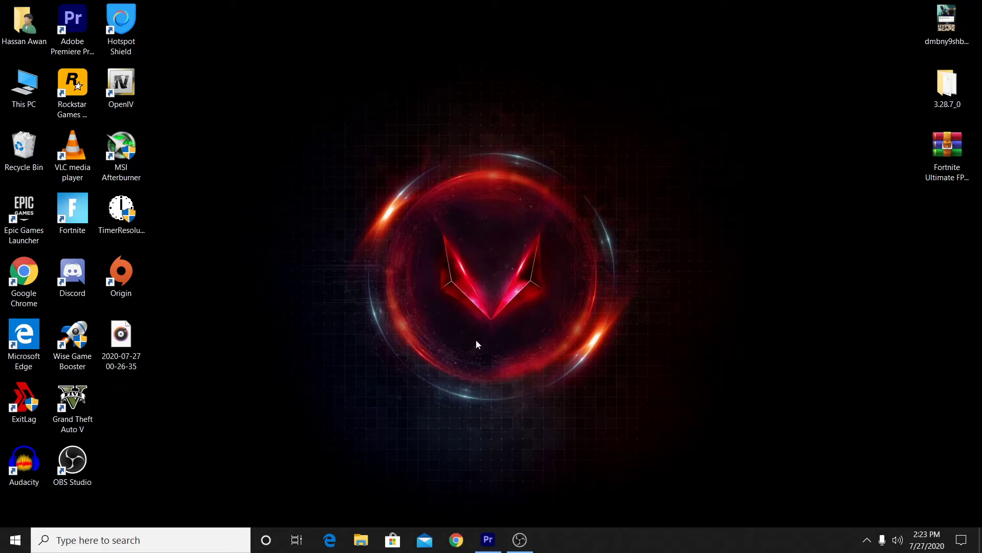
# - Open the Privacy section of Windows Settings from the Start menu
pyautogui.click(15, 539)
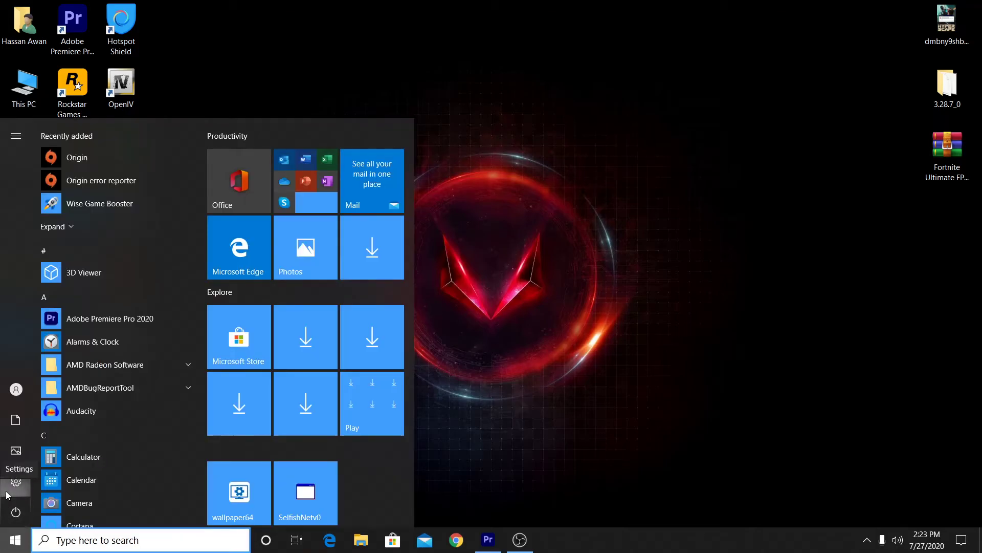
pyautogui.click(6, 493)
pyautogui.click(302, 353)
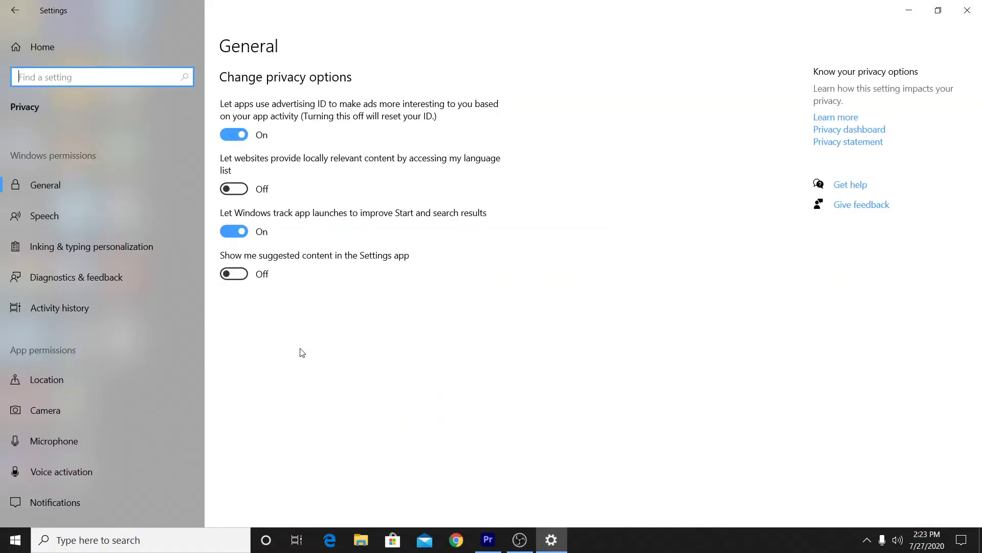
pyautogui.scroll(-3, 39, 343)
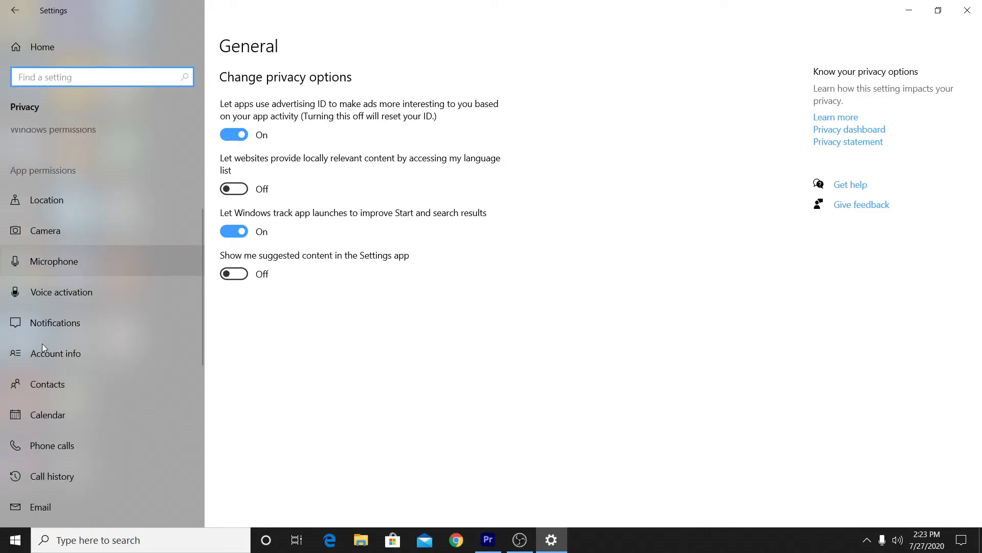
pyautogui.scroll(-3, 42, 343)
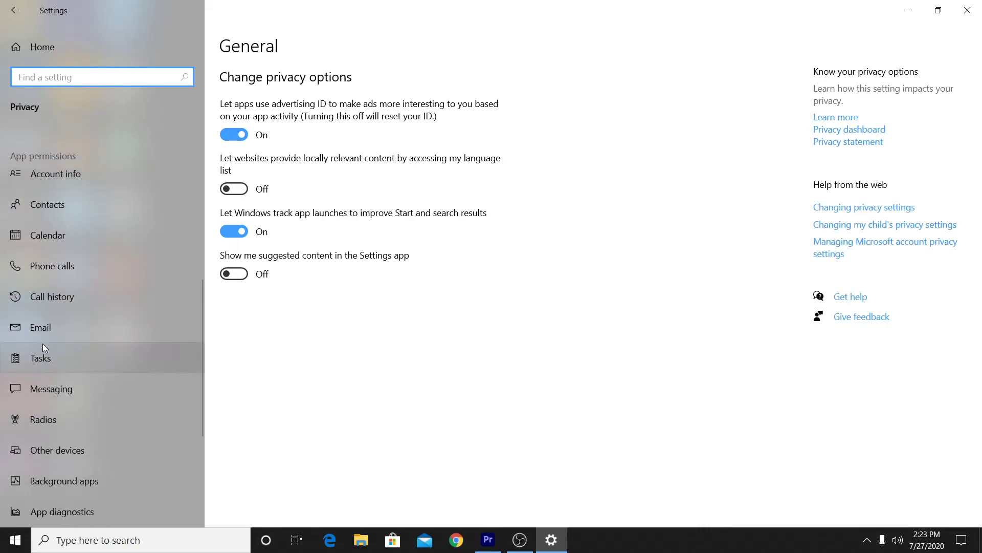
pyautogui.scroll(-1, 62, 353)
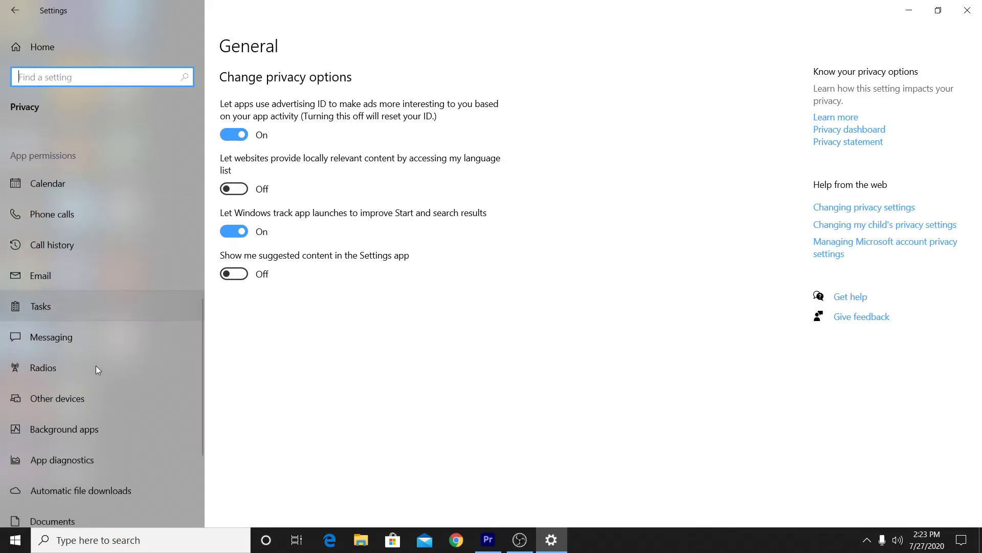
# - On Background apps, leave 'Let apps run in the background' Off after toggling it on and off
pyautogui.click(51, 420)
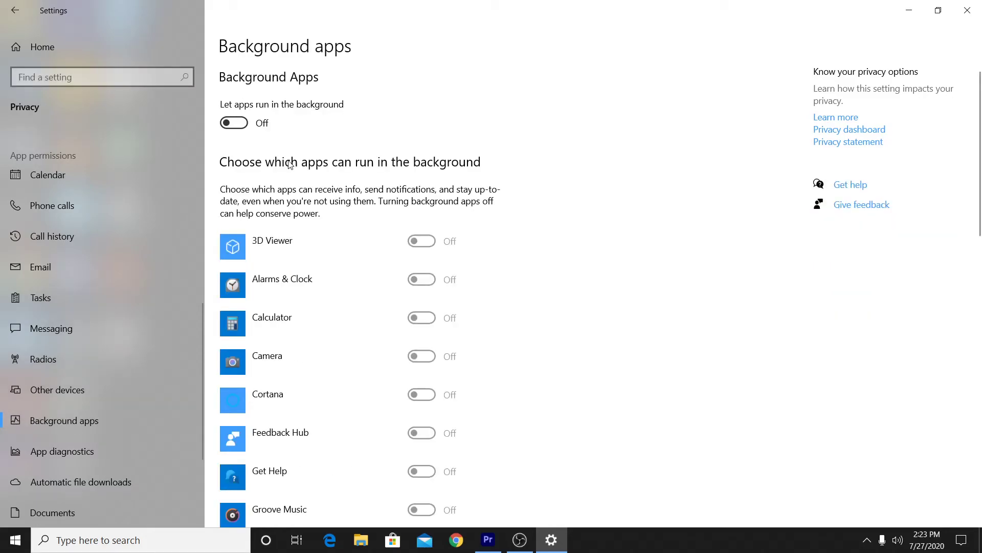
pyautogui.click(234, 122)
pyautogui.click(234, 123)
pyautogui.scroll(-5, 314, 307)
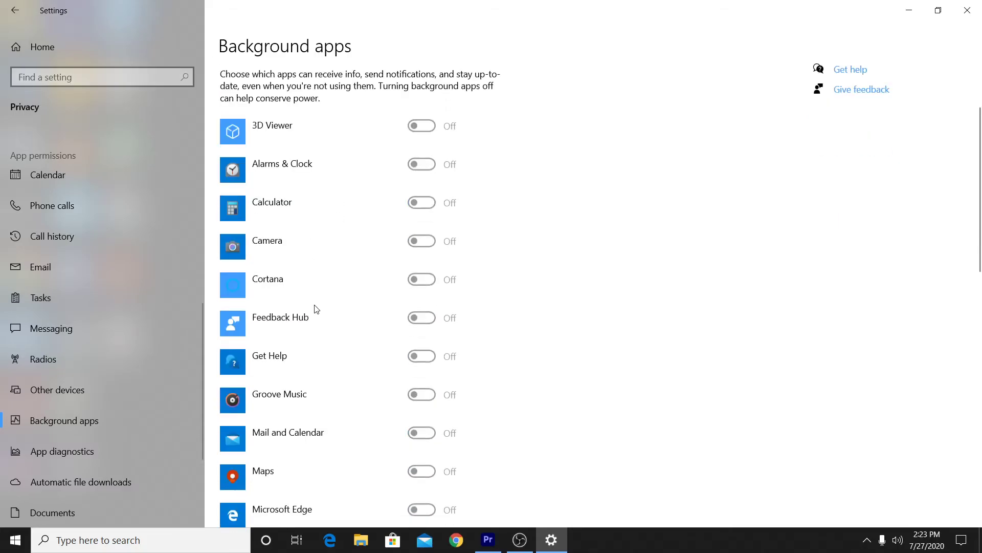
pyautogui.scroll(-12, 264, 211)
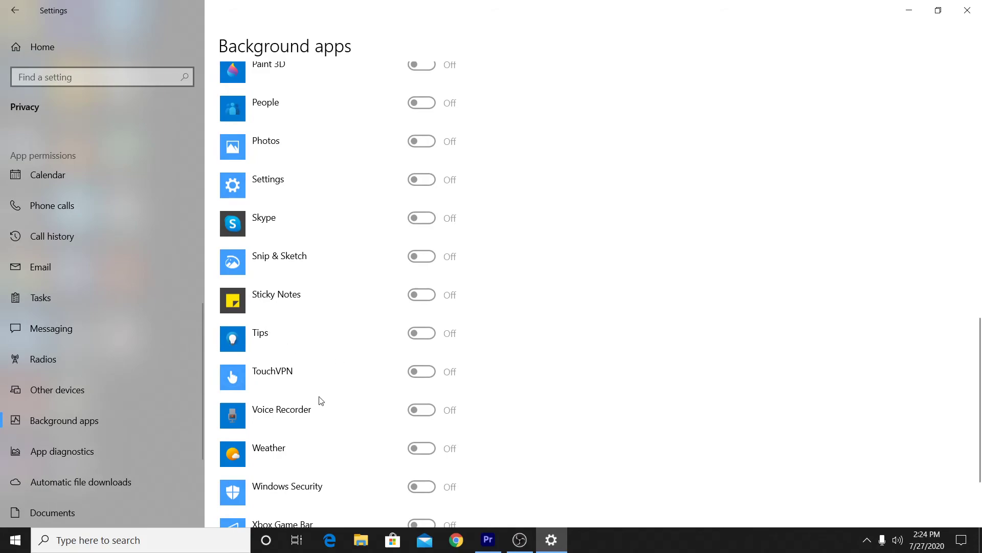
pyautogui.scroll(6, 300, 313)
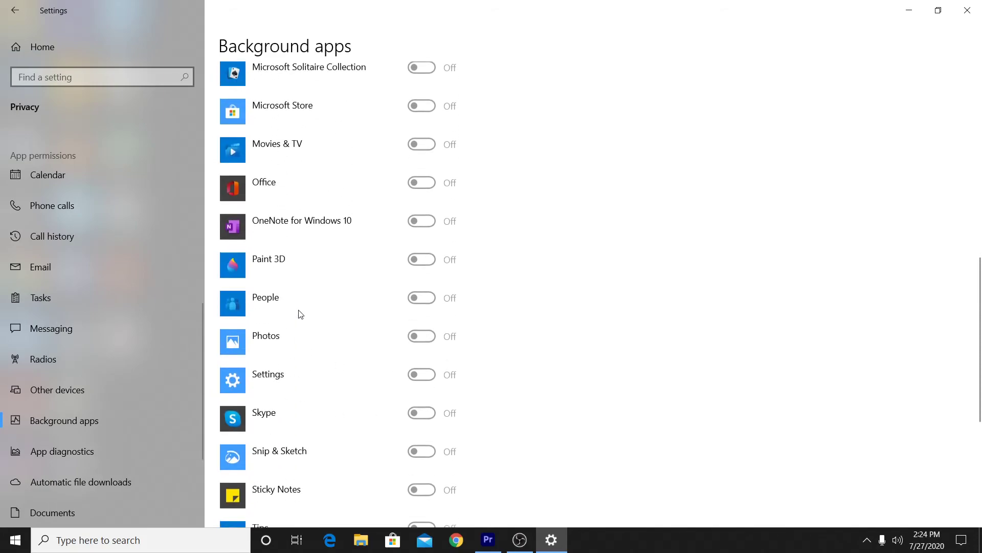
# - Browse Gaming's Captures and Game Mode pages, toggle Game Mode on then off, and return Home
pyautogui.click(34, 45)
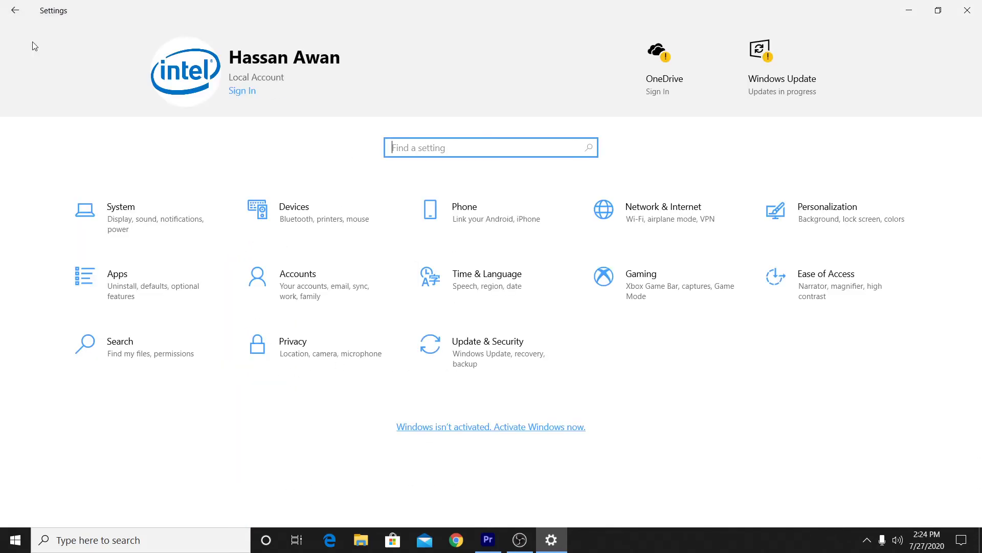
pyautogui.click(658, 291)
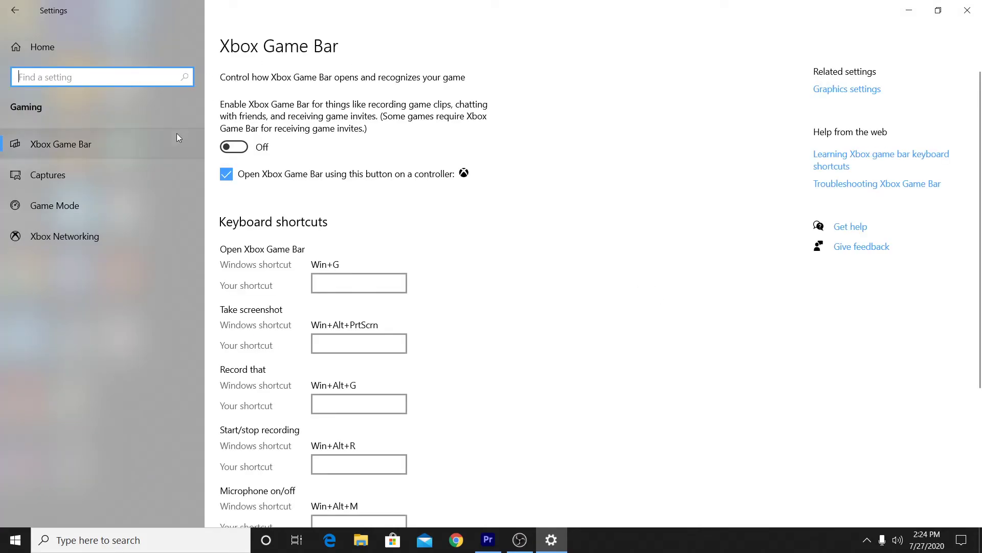
pyautogui.click(85, 177)
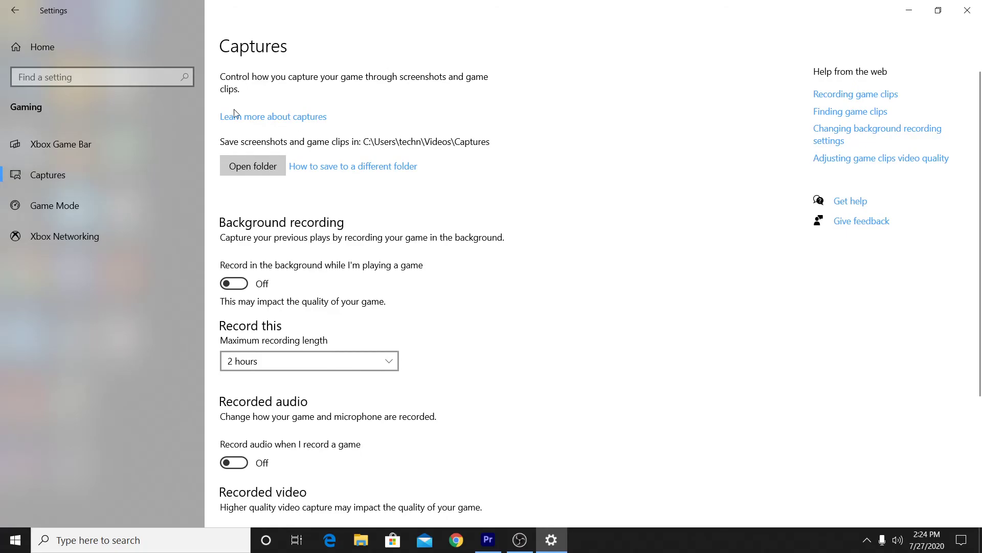
pyautogui.click(63, 206)
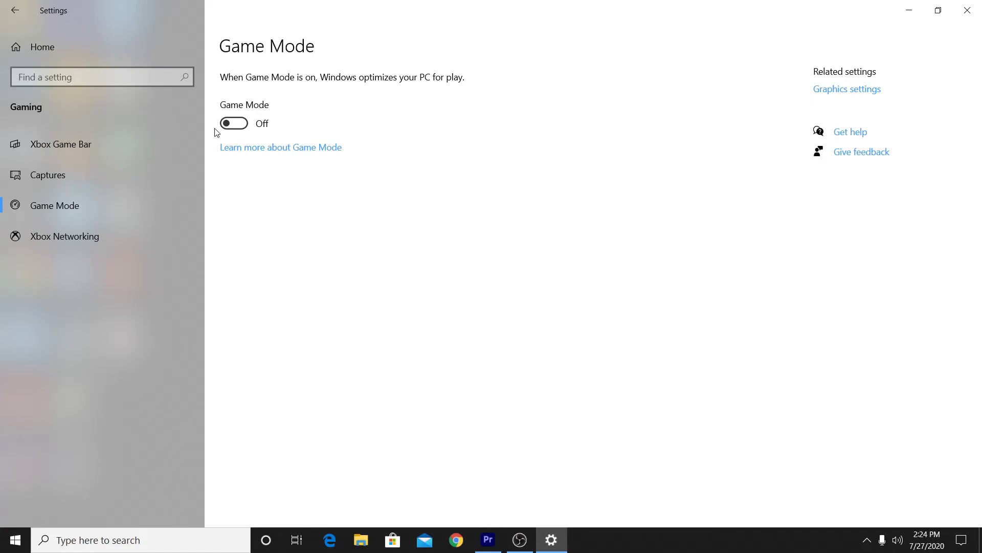
pyautogui.click(237, 124)
pyautogui.click(243, 121)
pyautogui.click(43, 49)
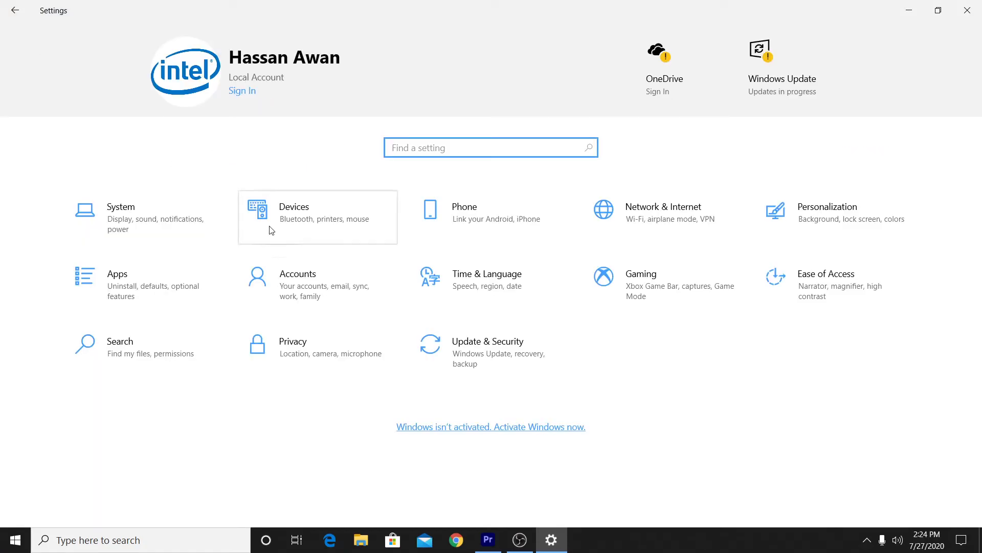
# - Check Windows Update and Delivery Optimization with downloads from other PCs Off, then close Settings
pyautogui.click(474, 361)
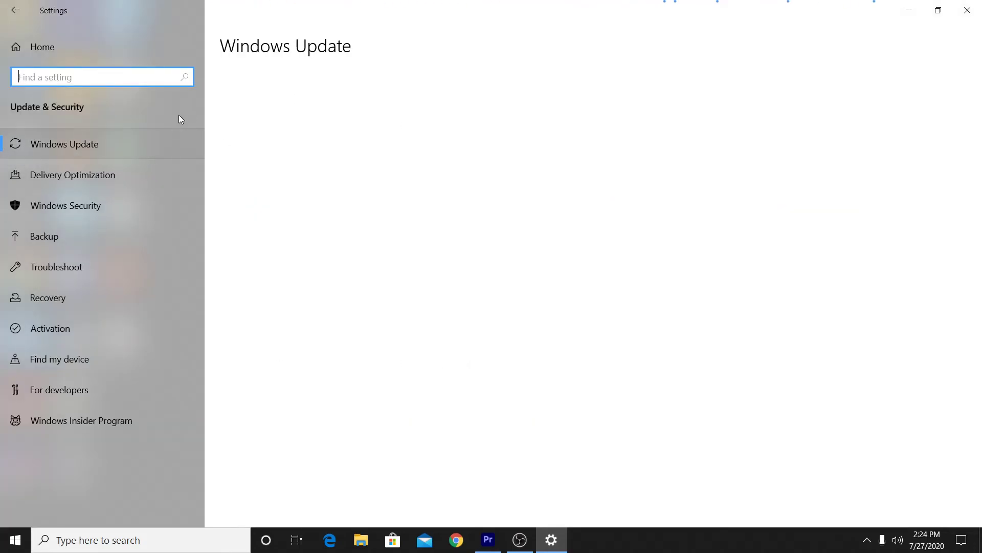
pyautogui.click(64, 142)
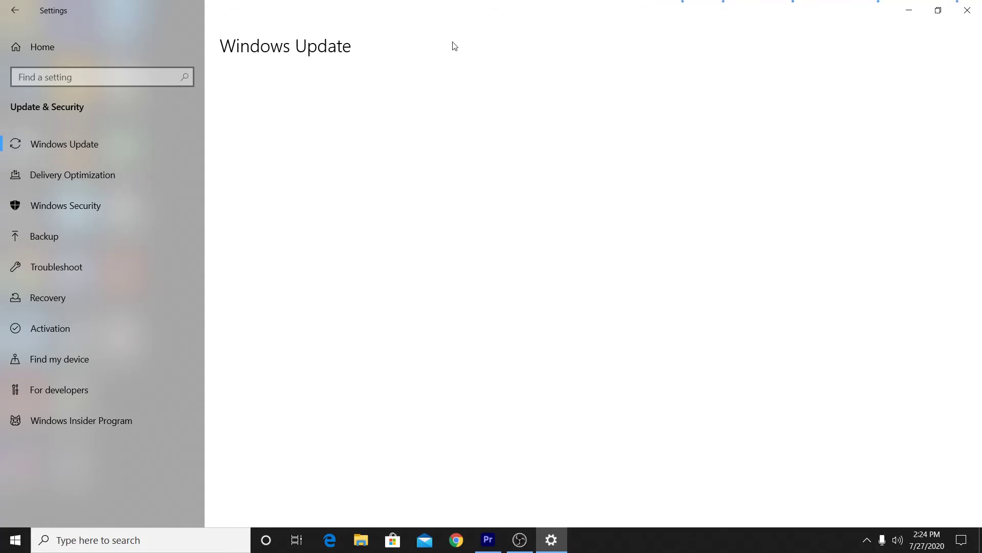
pyautogui.click(57, 184)
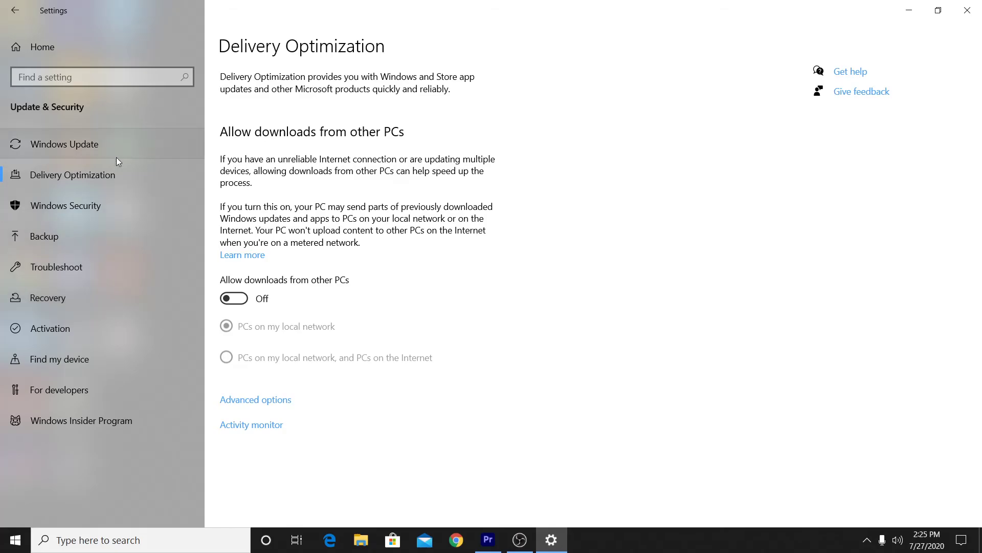
pyautogui.click(967, 10)
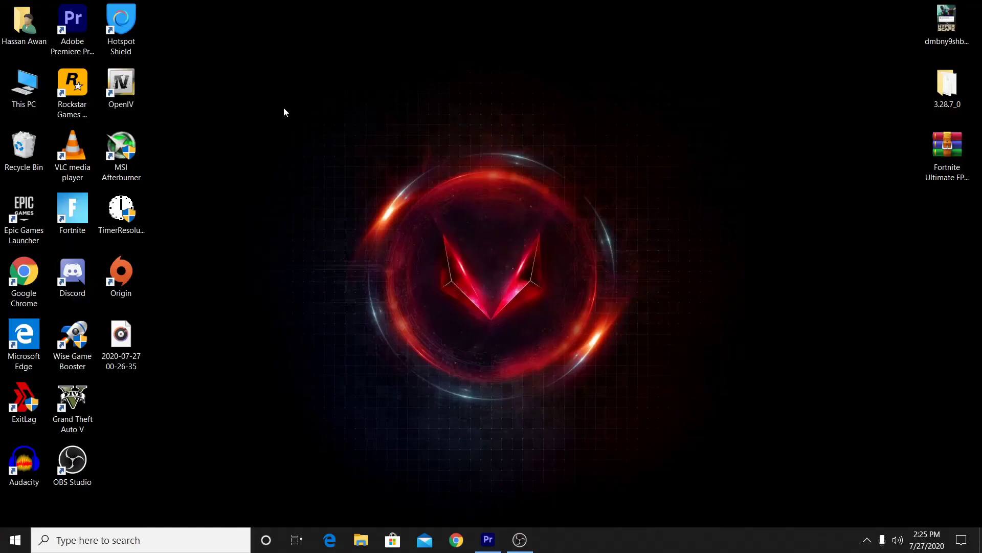
# - Open Device Manager maximized and confirm the High precision event timer under System devices stays disabled
pyautogui.rightClick(15, 539)
pyautogui.click(38, 270)
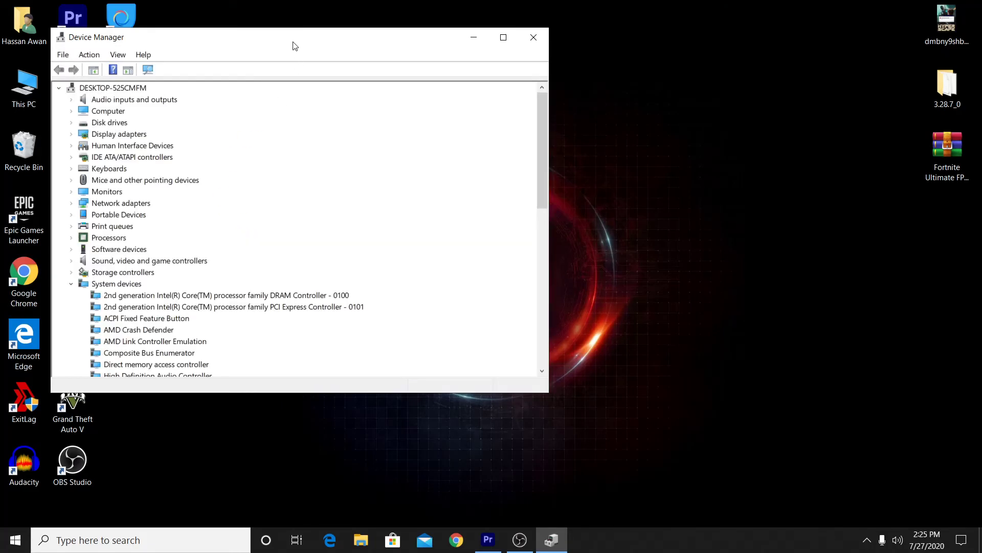
pyautogui.doubleClick(295, 43)
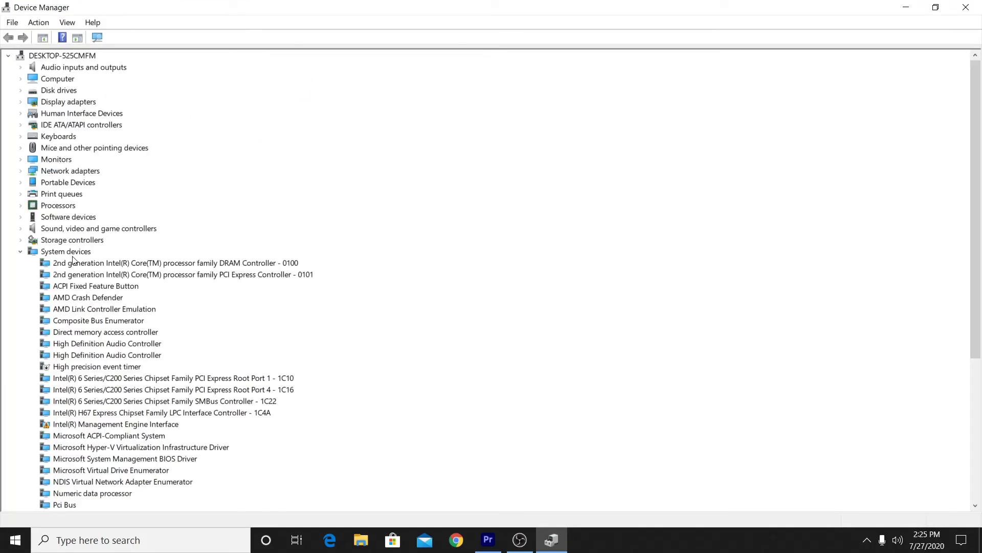
pyautogui.rightClick(72, 367)
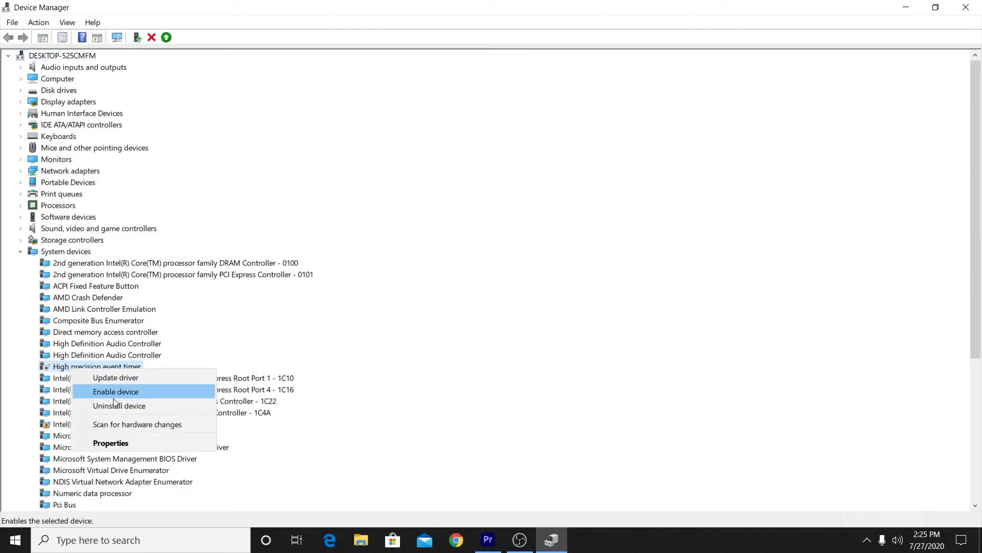
pyautogui.click(214, 355)
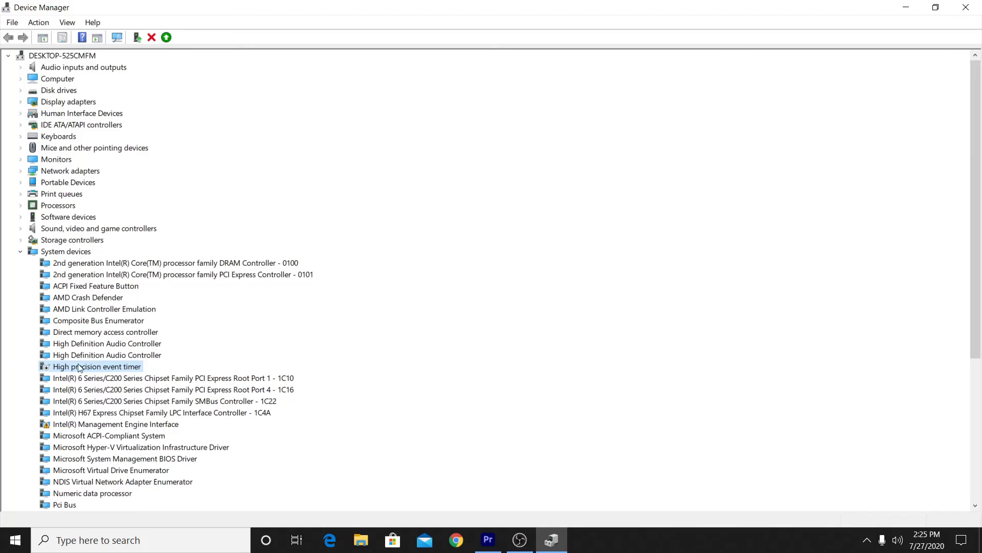